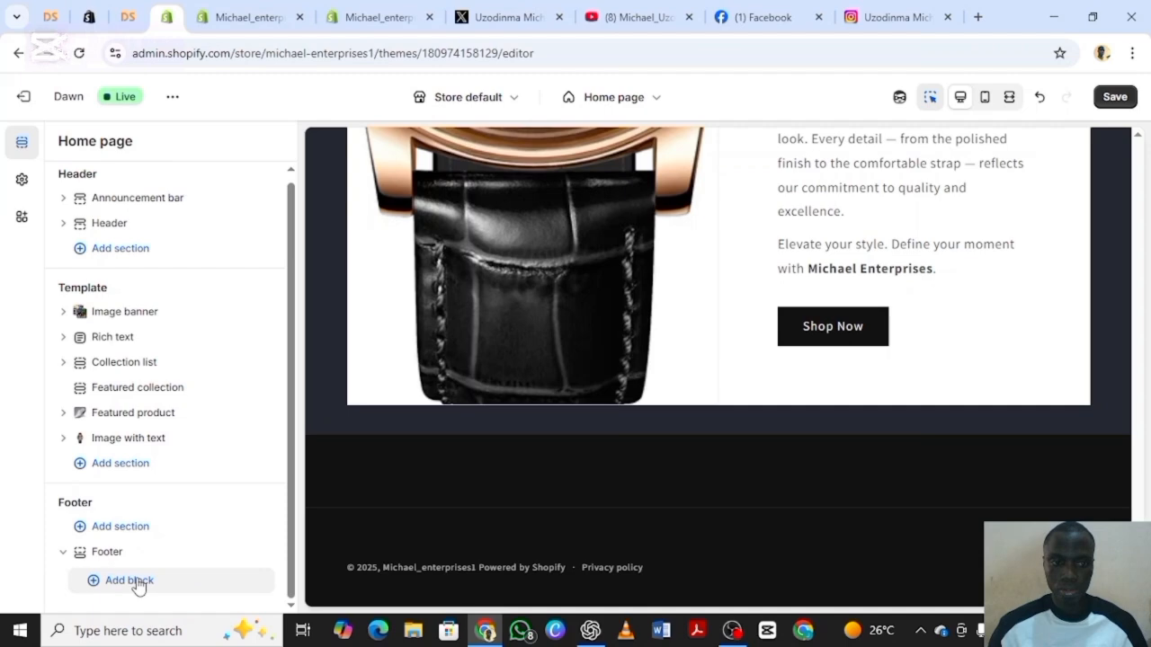
# - Add a Menu block to the footer and open its assigned Footer menu for editing
pyautogui.click(136, 582)
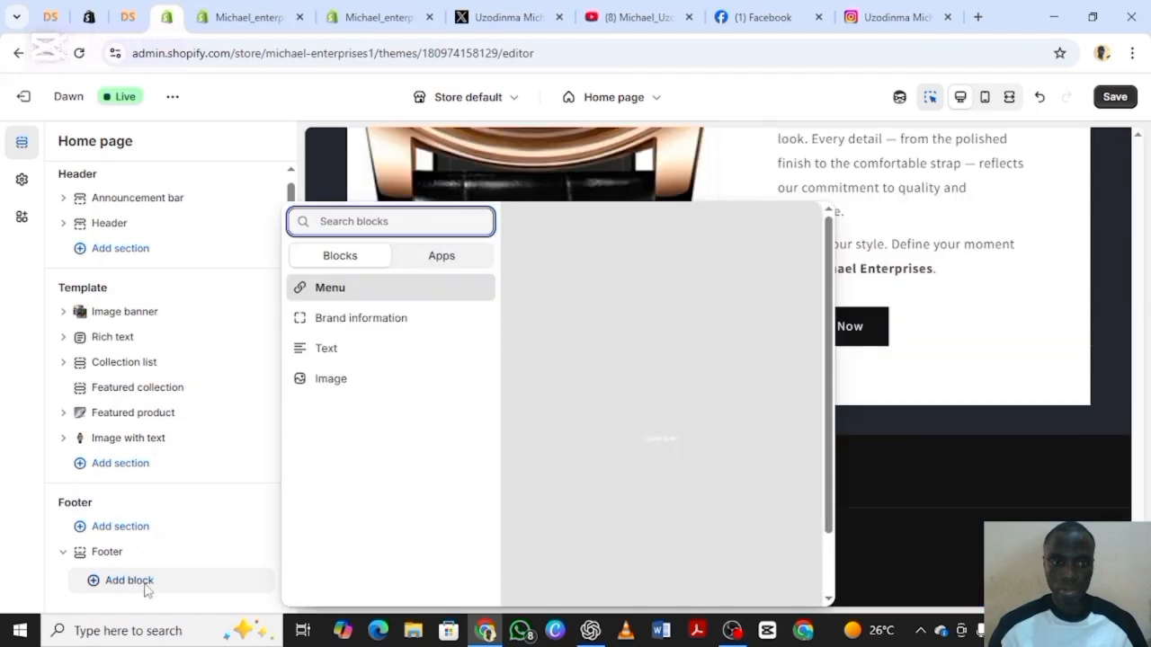
pyautogui.click(366, 290)
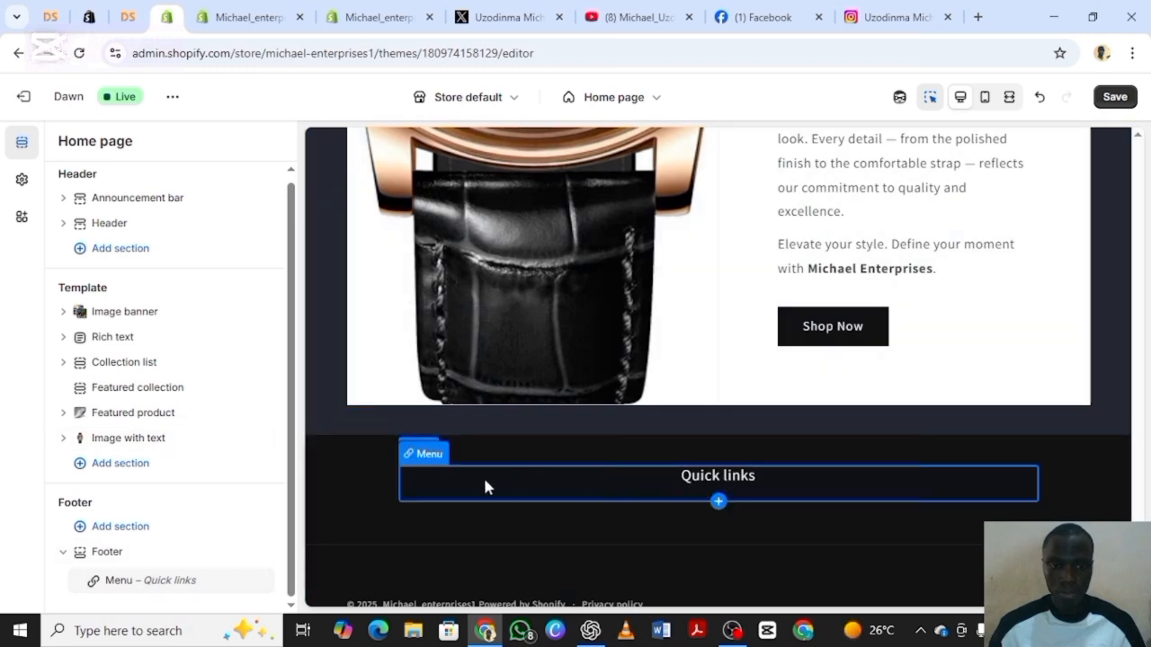
pyautogui.click(429, 460)
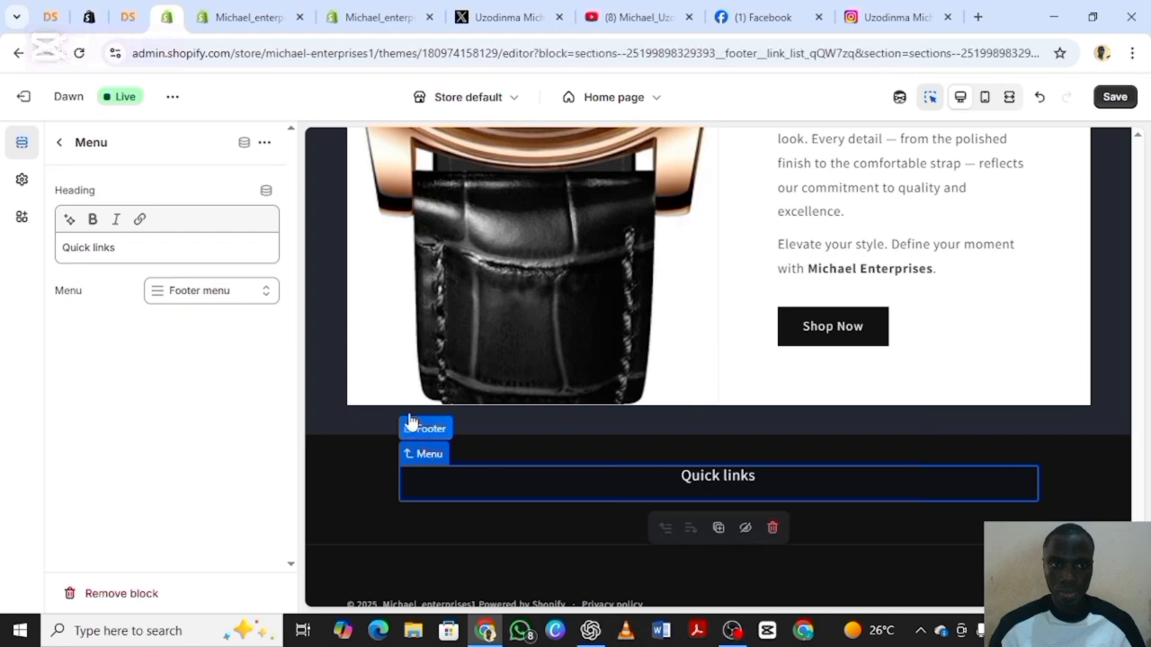
pyautogui.click(263, 300)
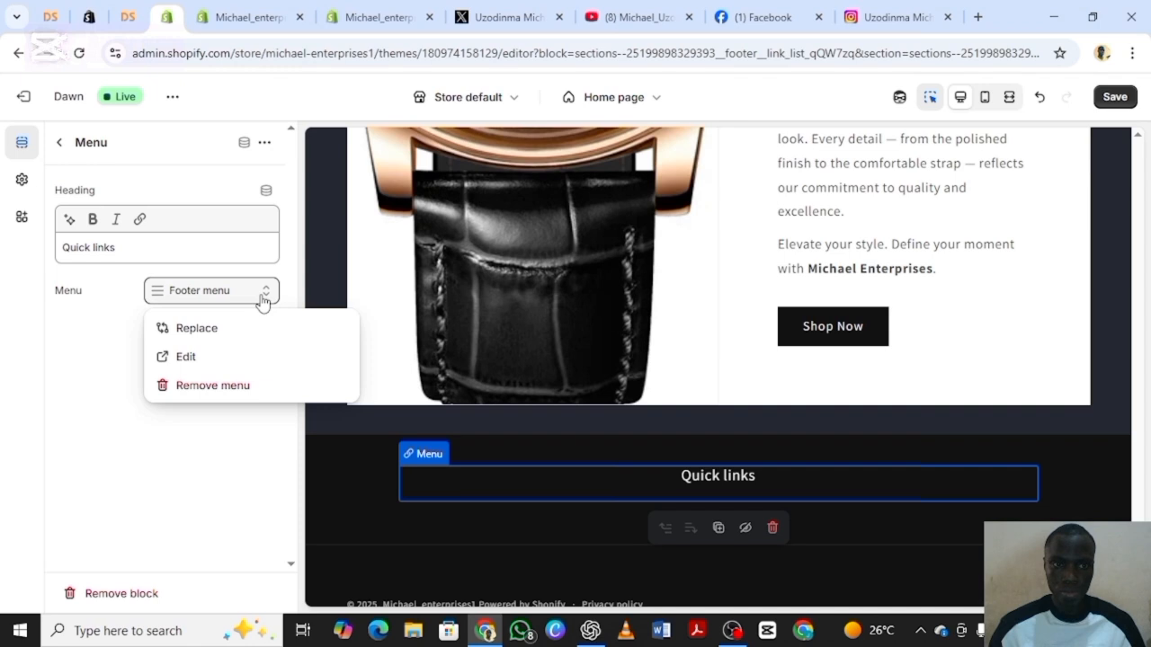
pyautogui.click(198, 363)
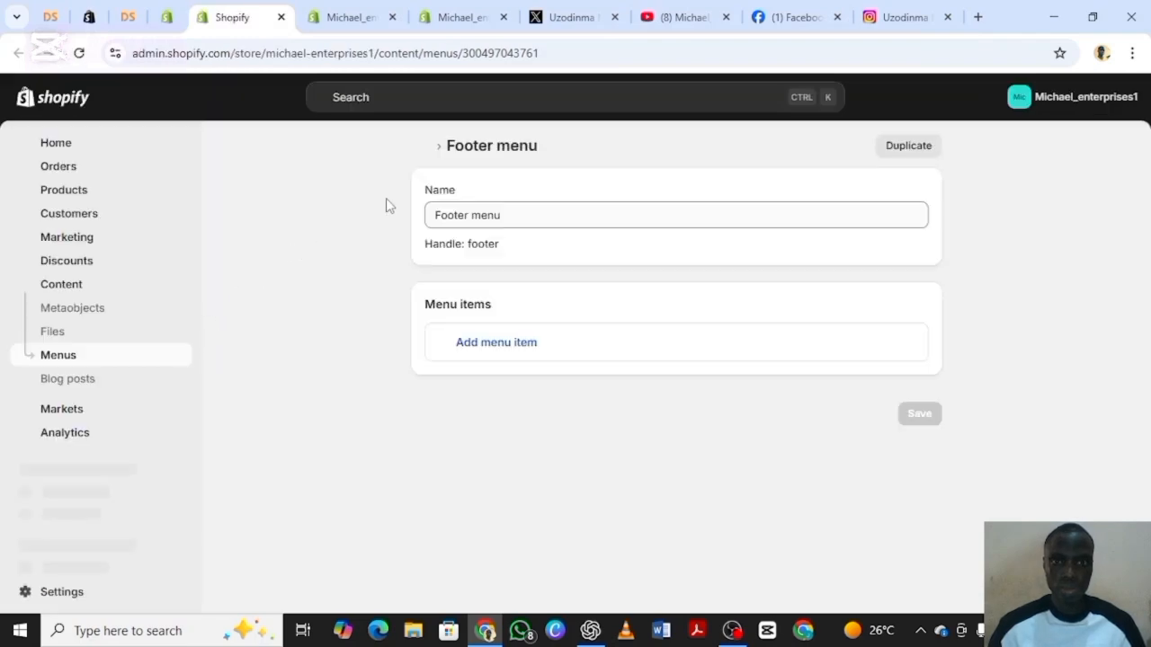
# - Add a menu item labelled "About Us" and link it to the About Us page
pyautogui.click(473, 351)
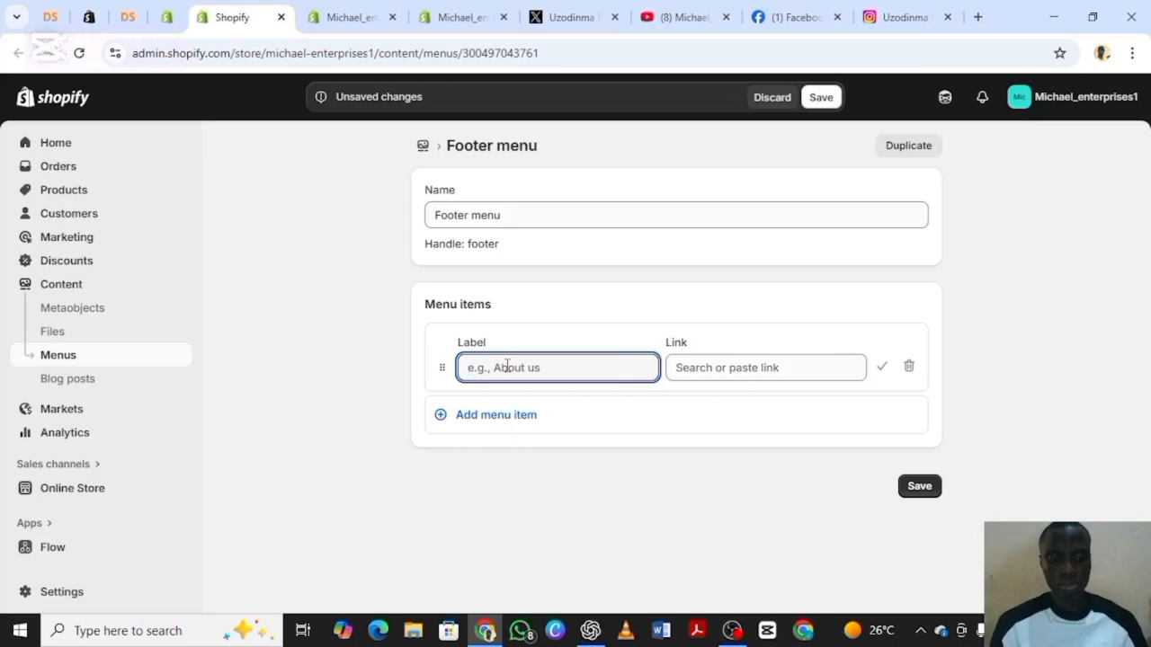
pyautogui.write('Ab')
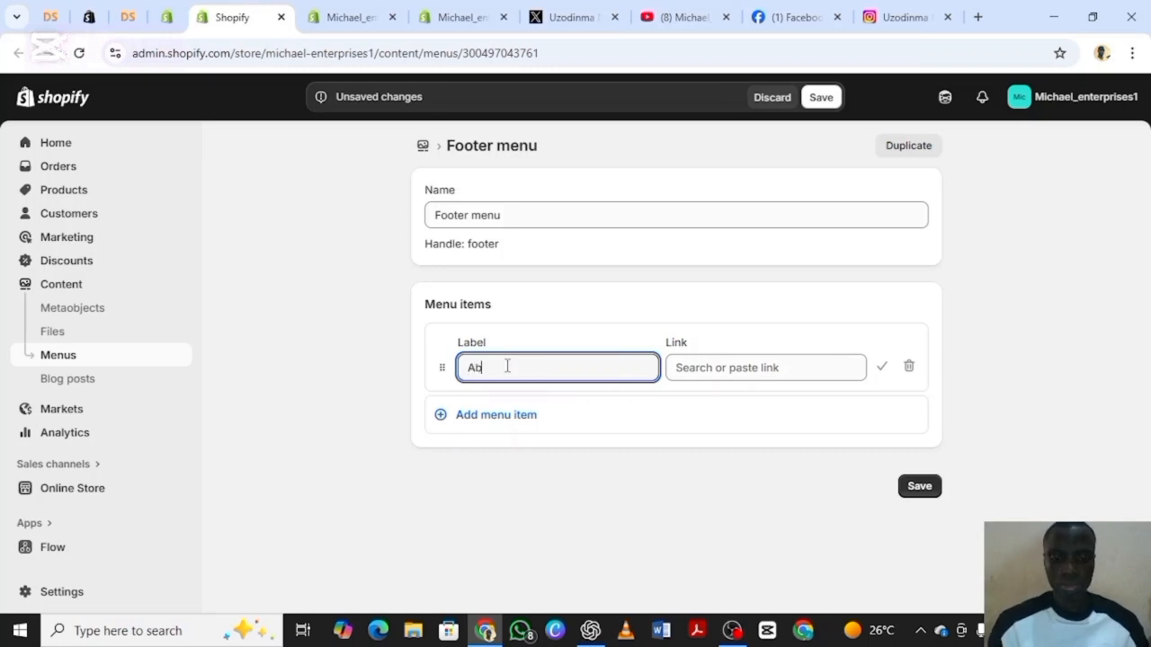
pyautogui.write('out Us')
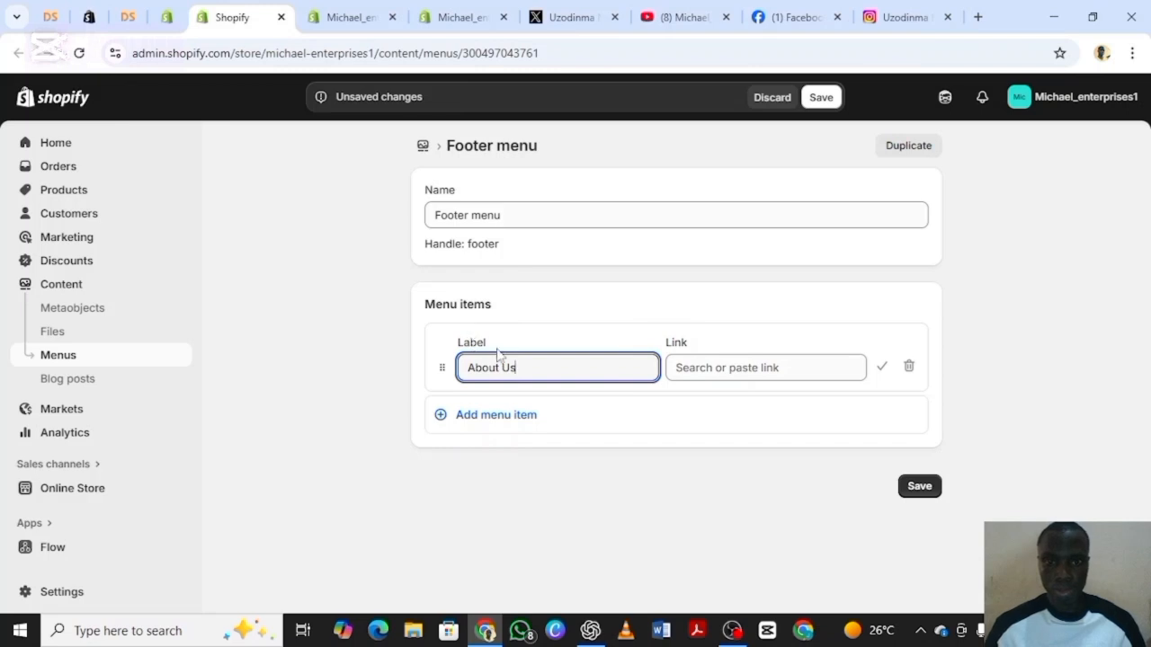
pyautogui.click(807, 367)
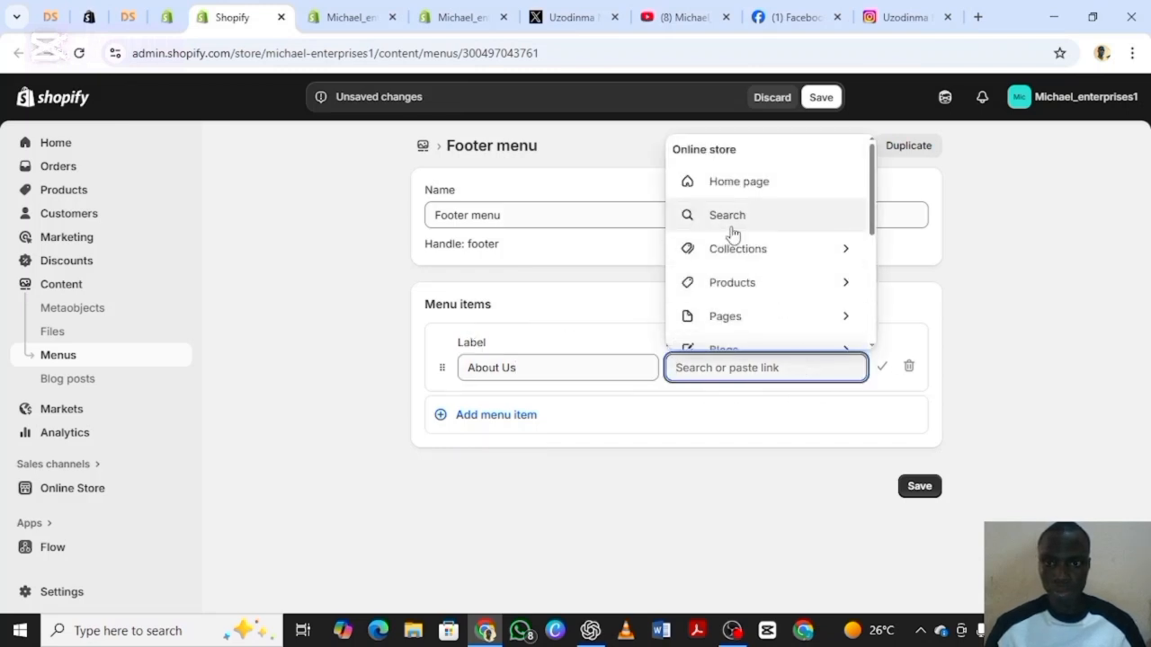
pyautogui.scroll(-2, 733, 232)
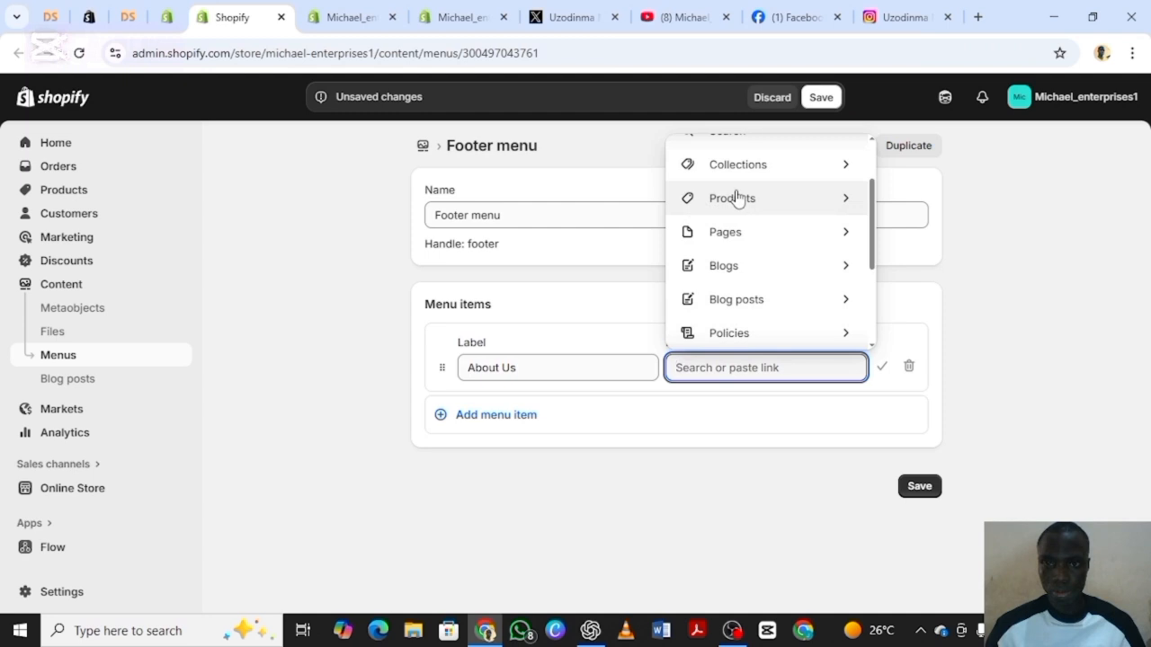
pyautogui.click(844, 240)
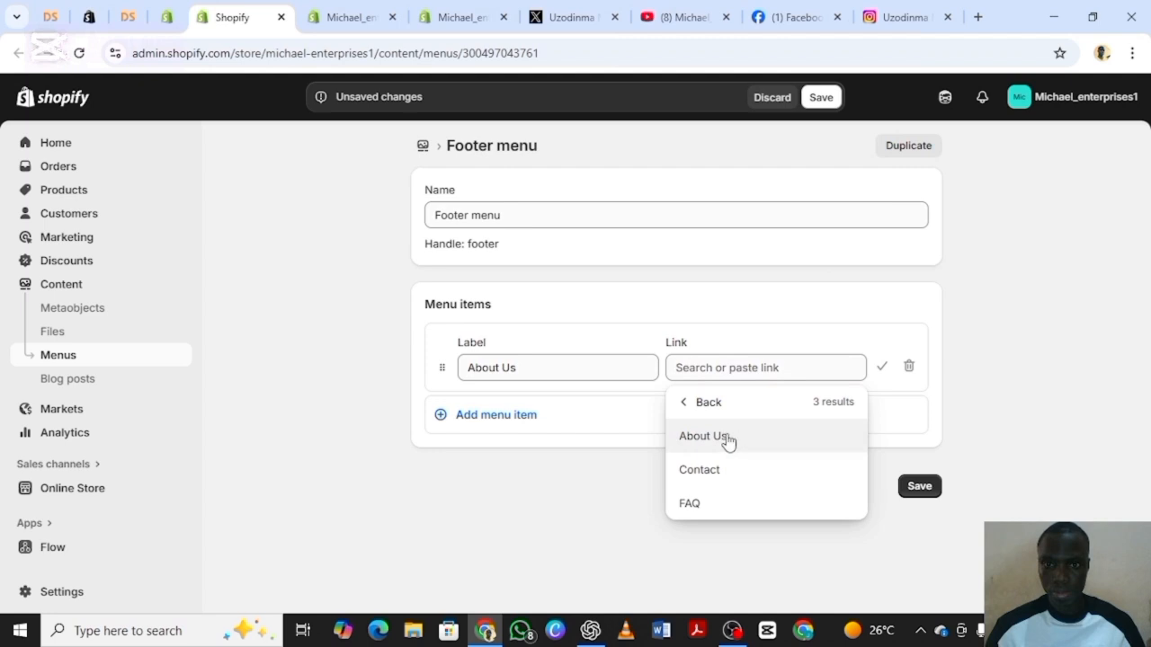
pyautogui.click(728, 438)
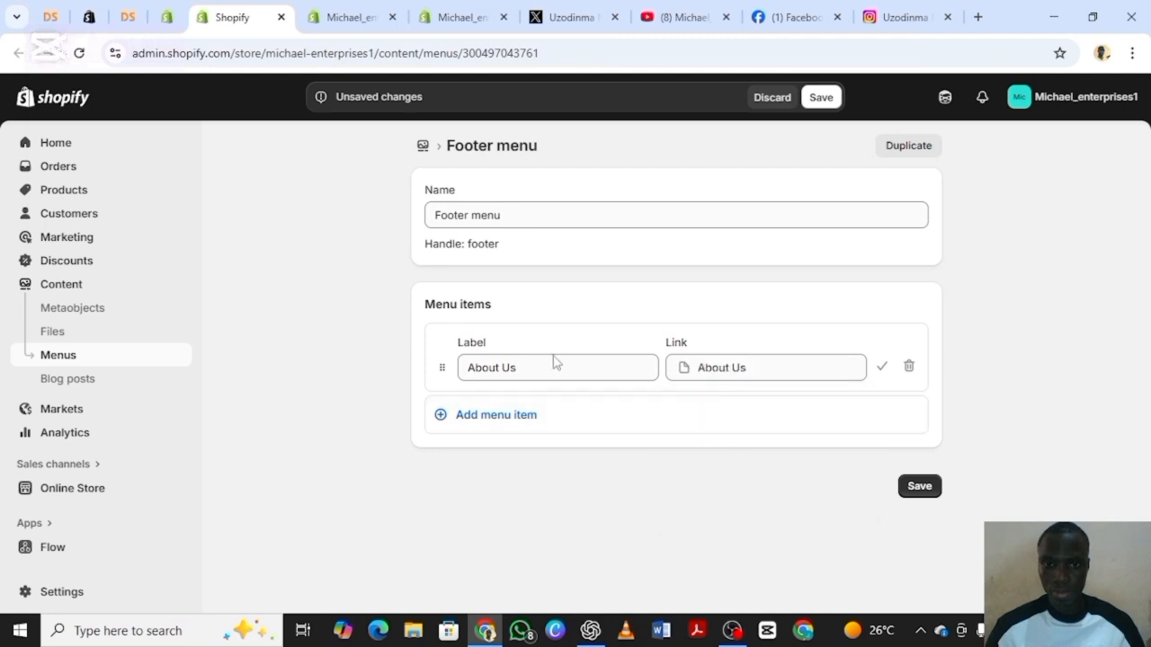
# - Add a second menu item labelled "All Products" and link it to All products
pyautogui.click(439, 419)
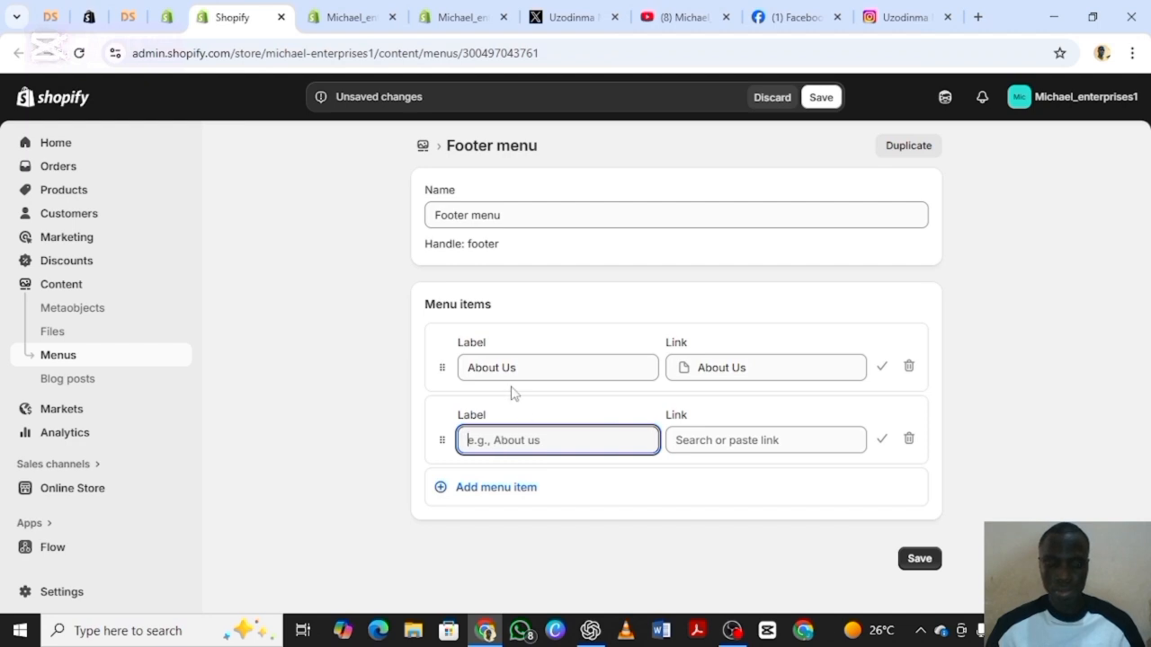
pyautogui.write('ALL')
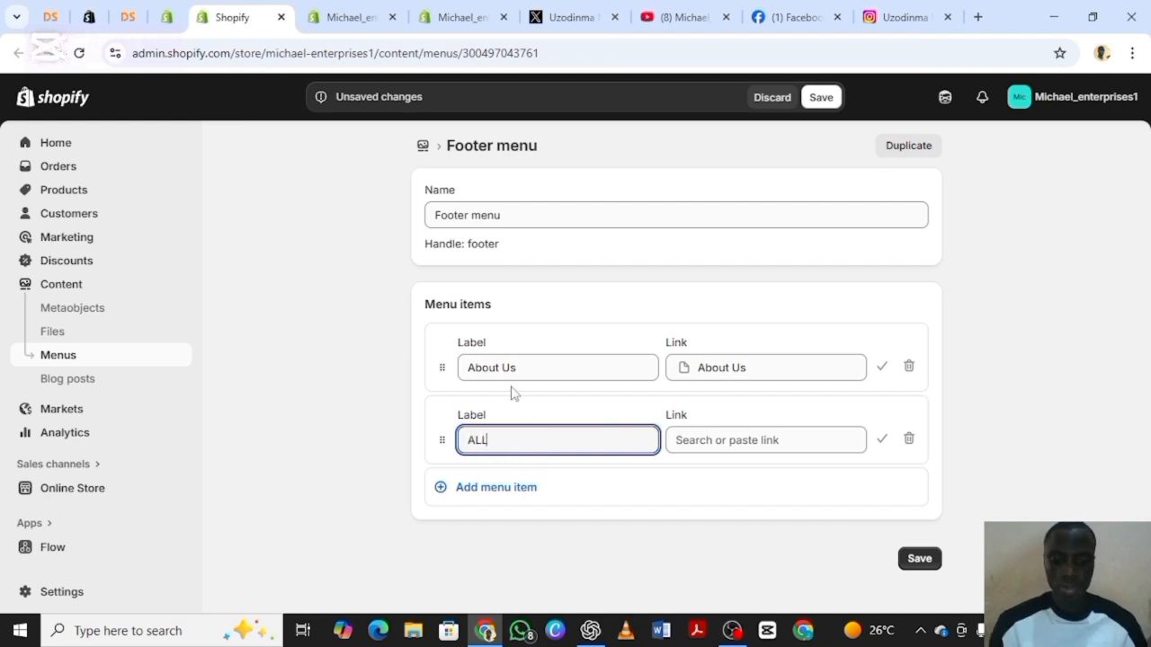
pyautogui.press('BackSpace')
pyautogui.press('BackSpace')
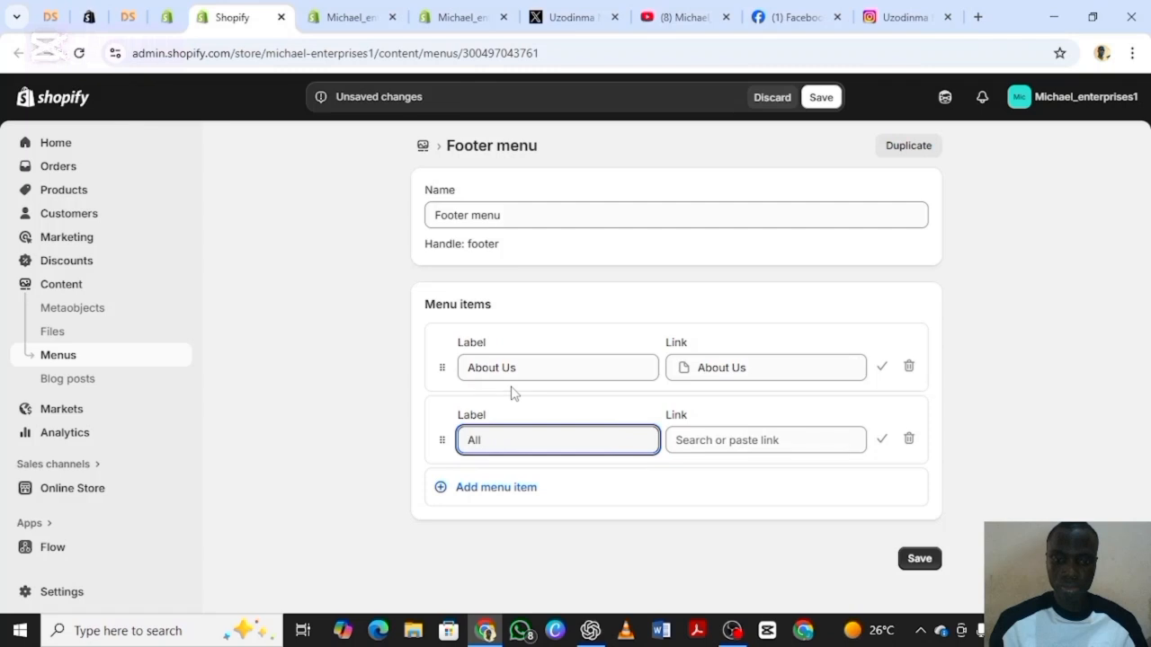
pyautogui.write('ll Produc')
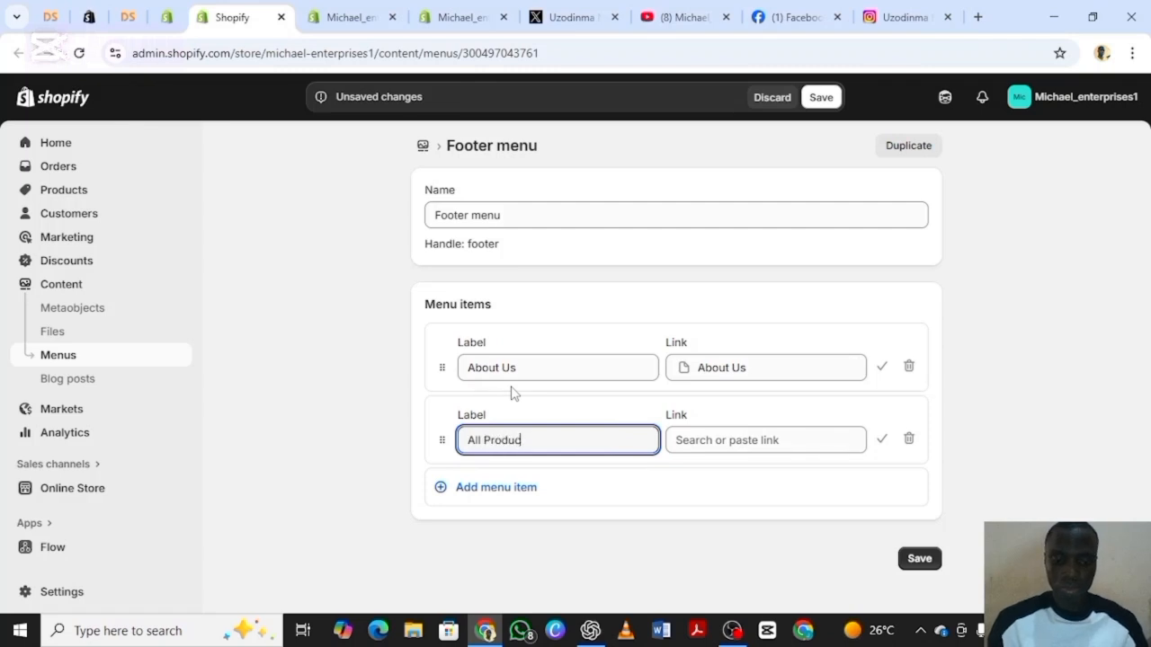
pyautogui.write('ts')
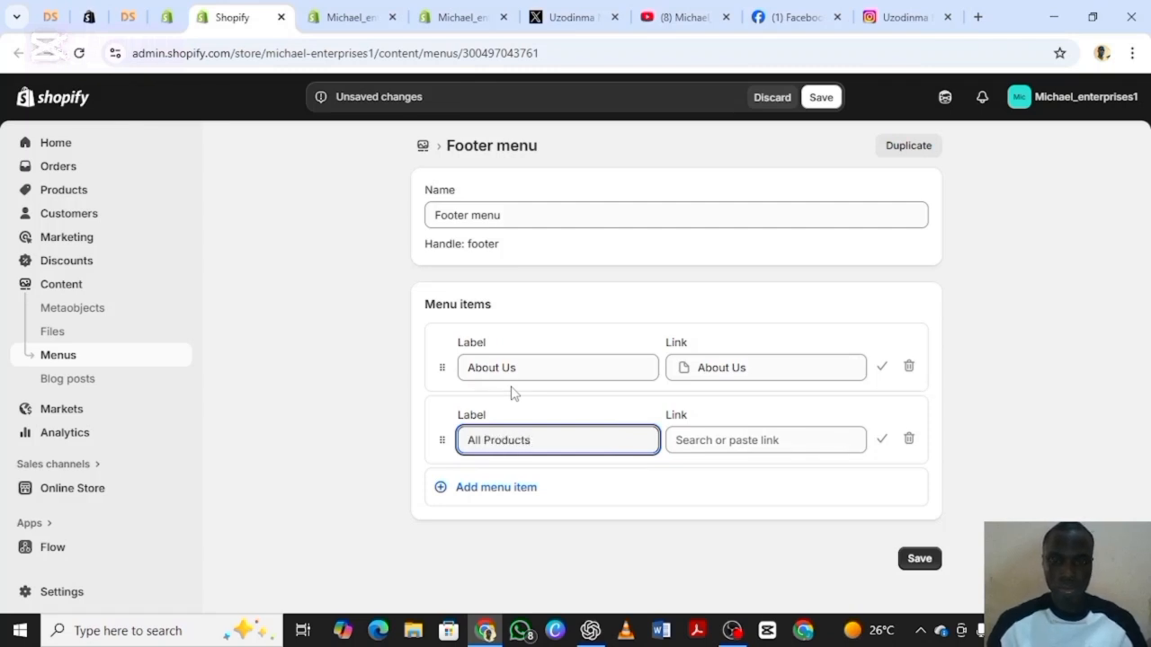
pyautogui.click(816, 441)
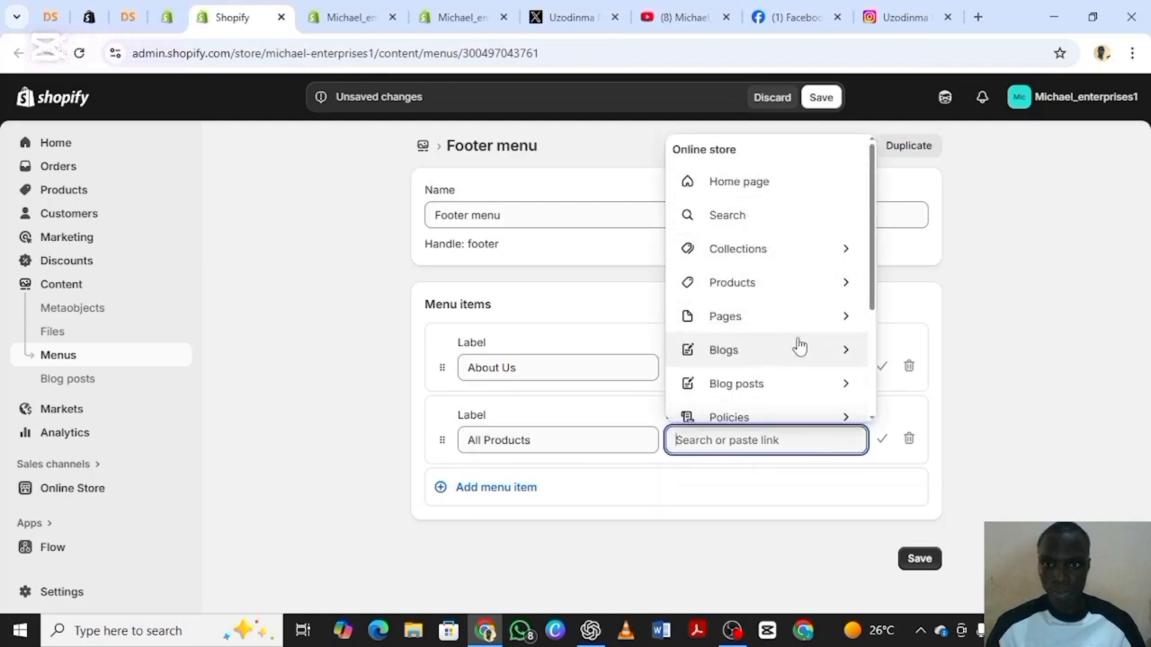
pyautogui.click(847, 286)
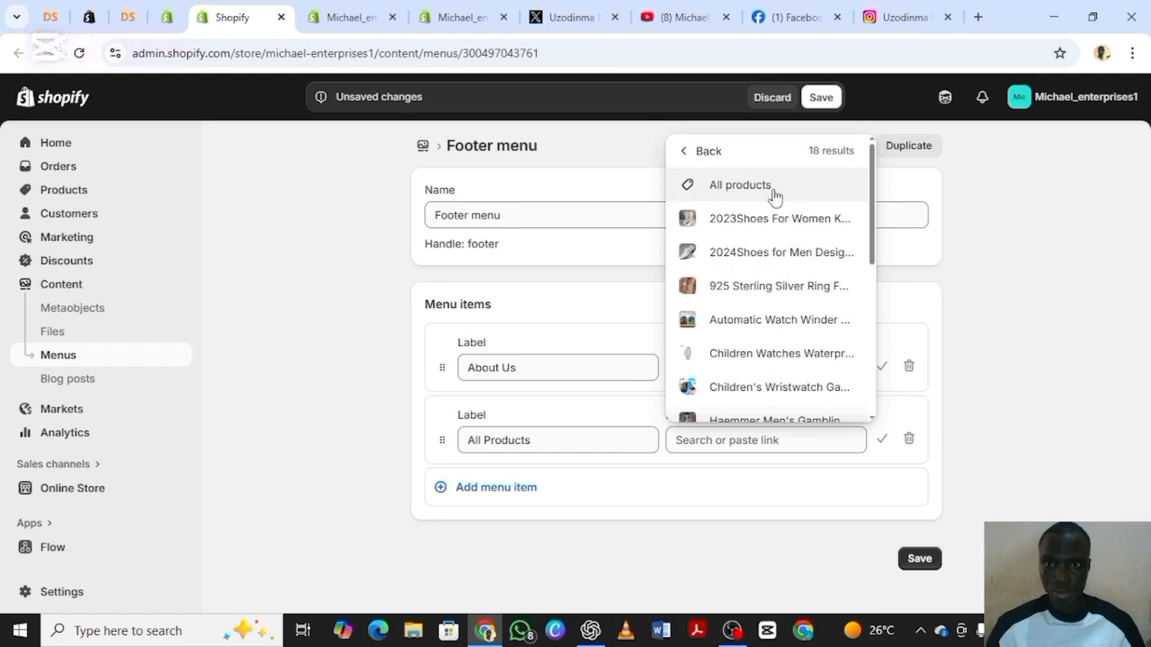
pyautogui.click(775, 197)
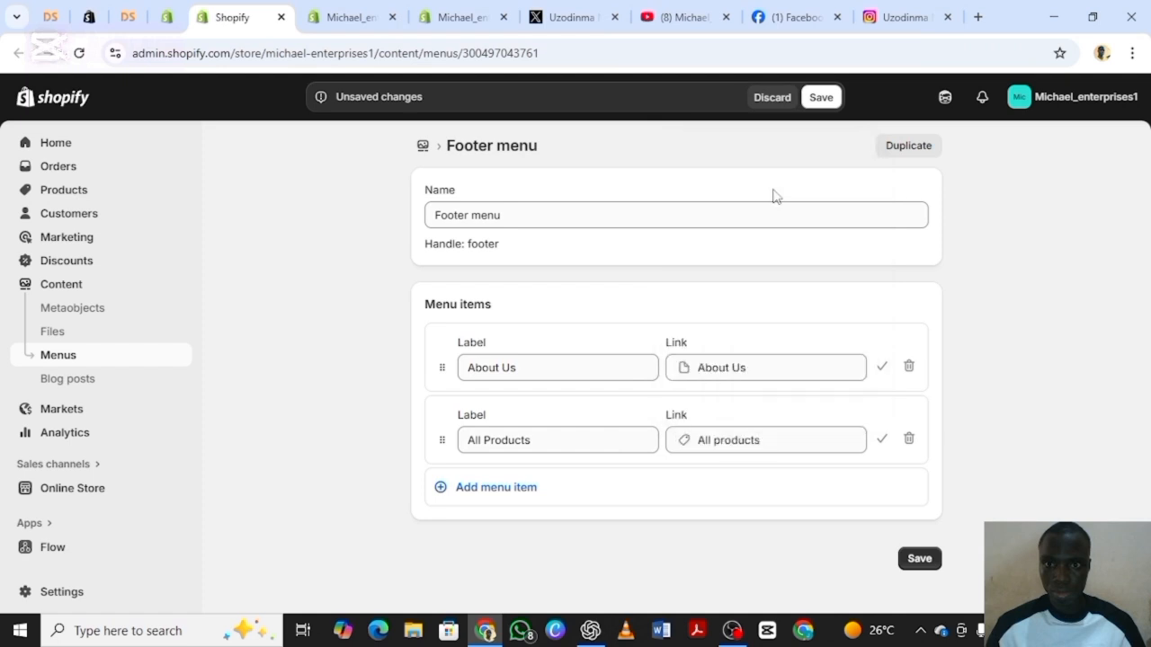
# - Add a menu item labelled "Watches" and link it to the Watches collection
pyautogui.click(443, 486)
pyautogui.click(461, 518)
pyautogui.scroll(-1, 521, 501)
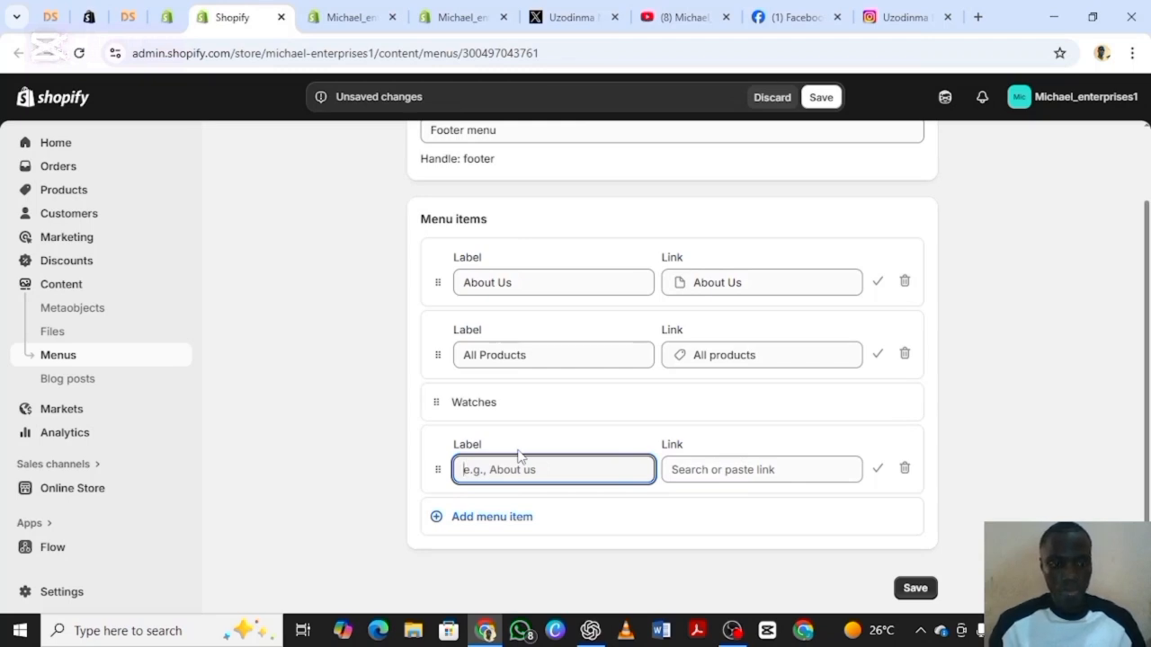
pyautogui.write('Watches')
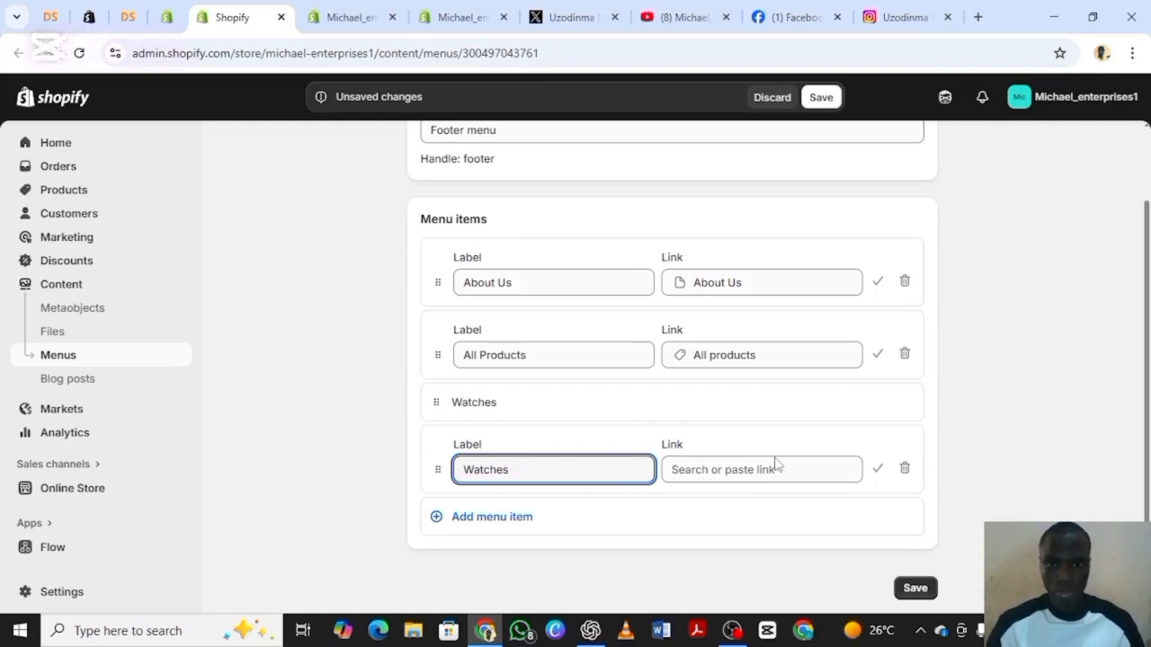
pyautogui.click(748, 467)
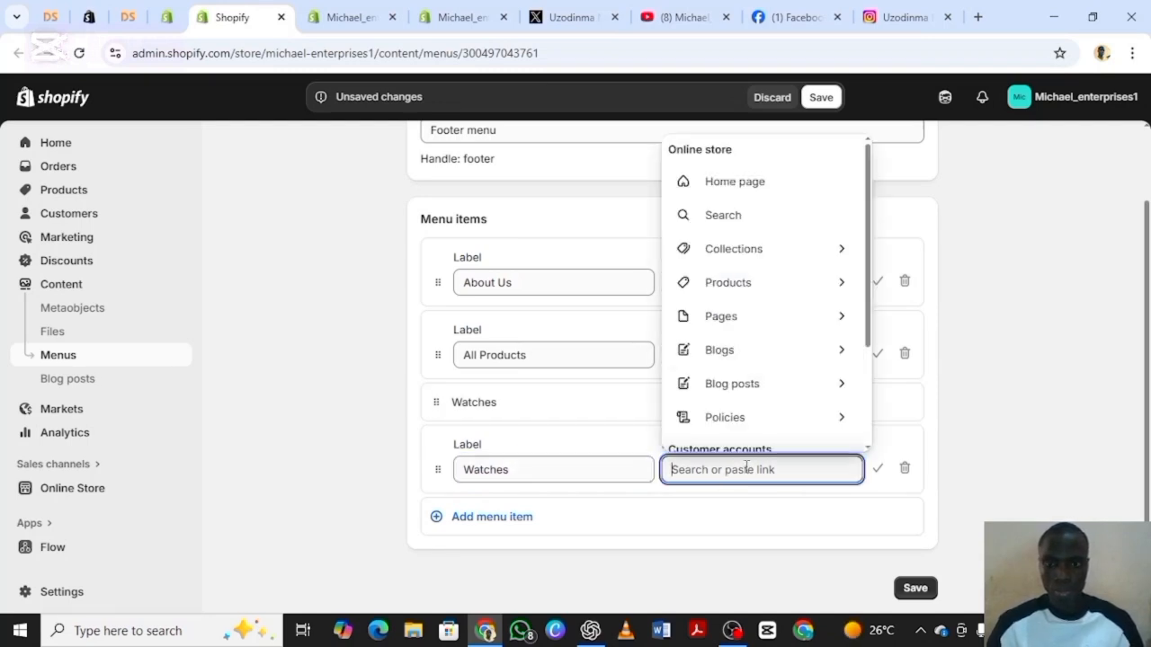
pyautogui.click(841, 252)
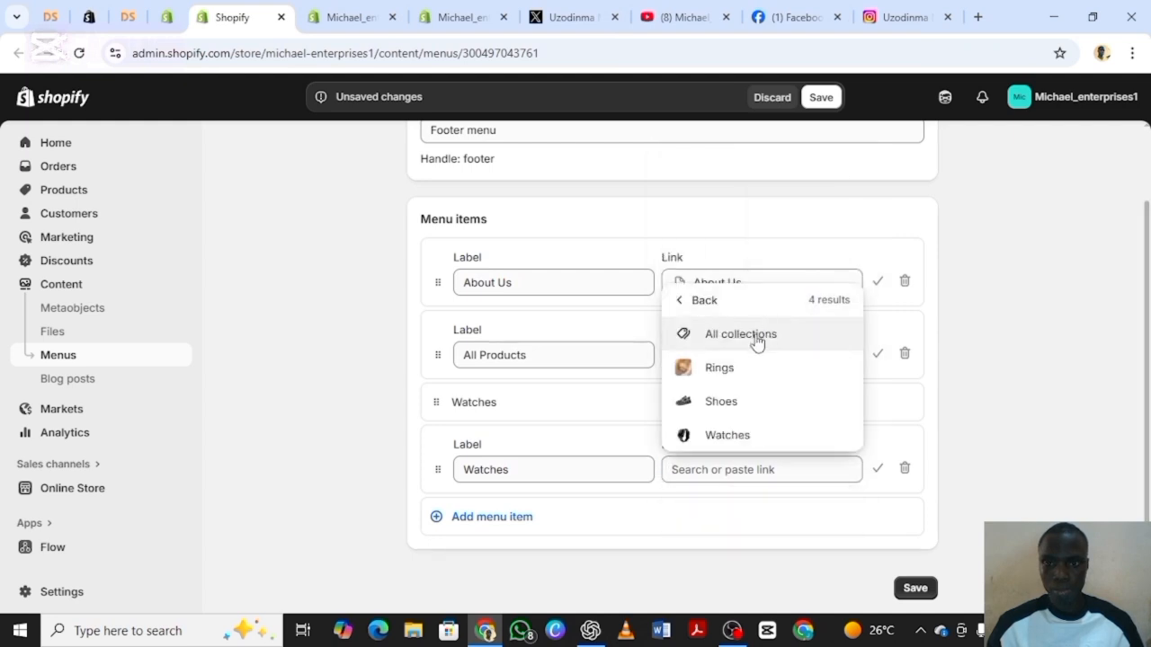
pyautogui.click(747, 437)
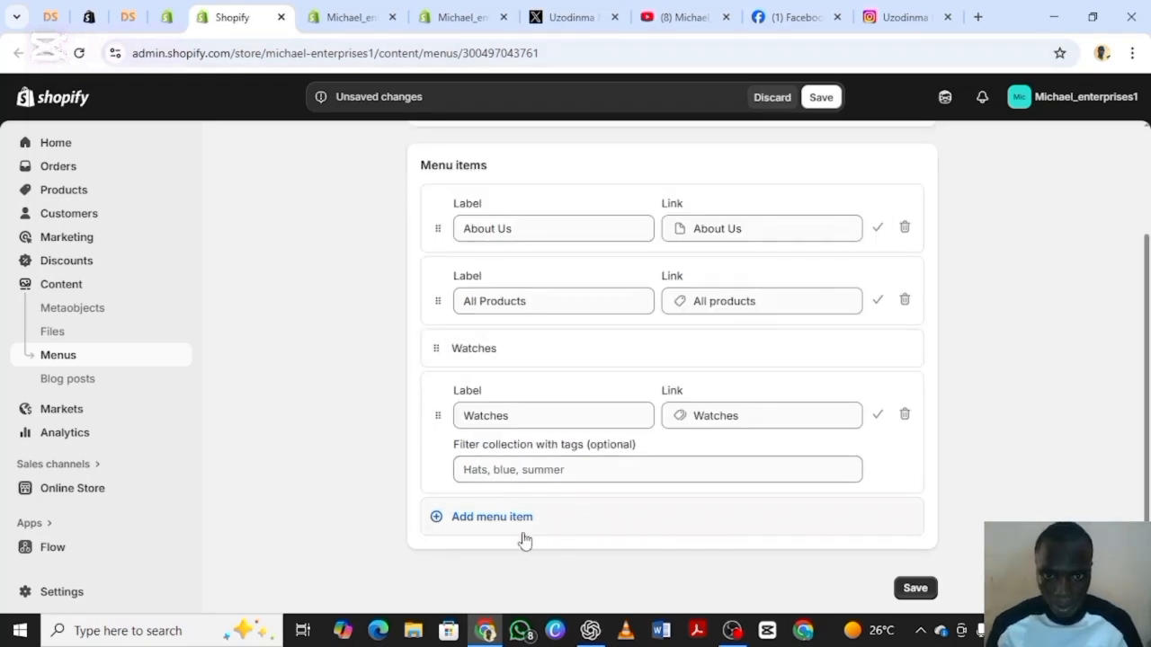
# - Add a menu item labelled "Shoes" and link it to the Shoes collection
pyautogui.click(481, 518)
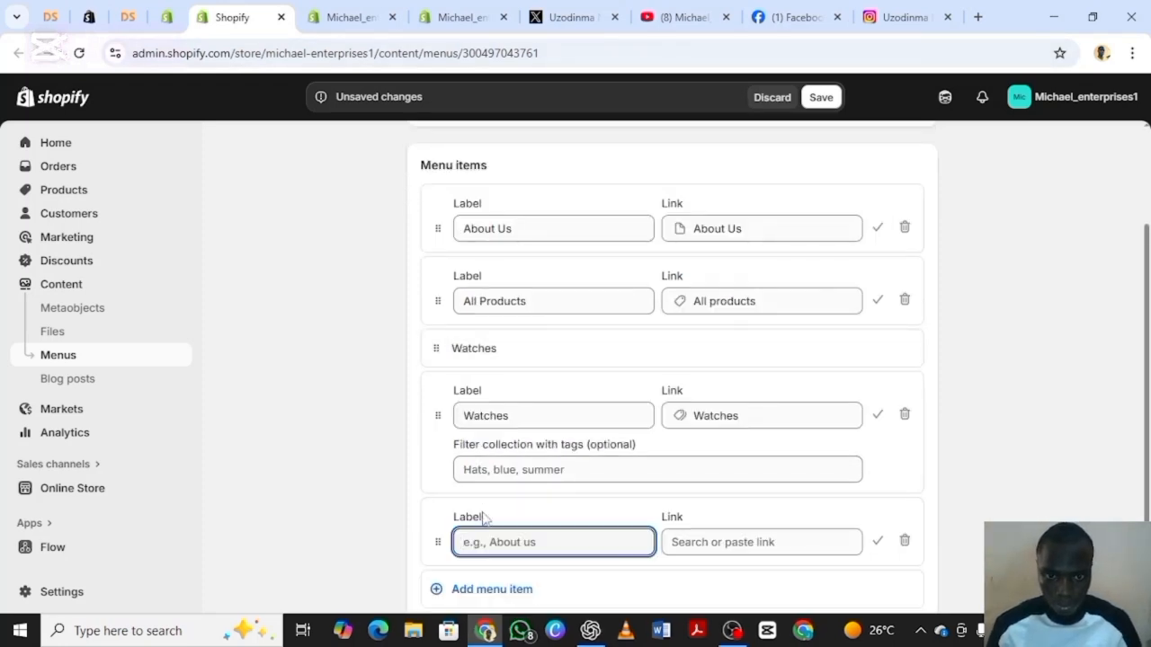
pyautogui.scroll(-1, 483, 517)
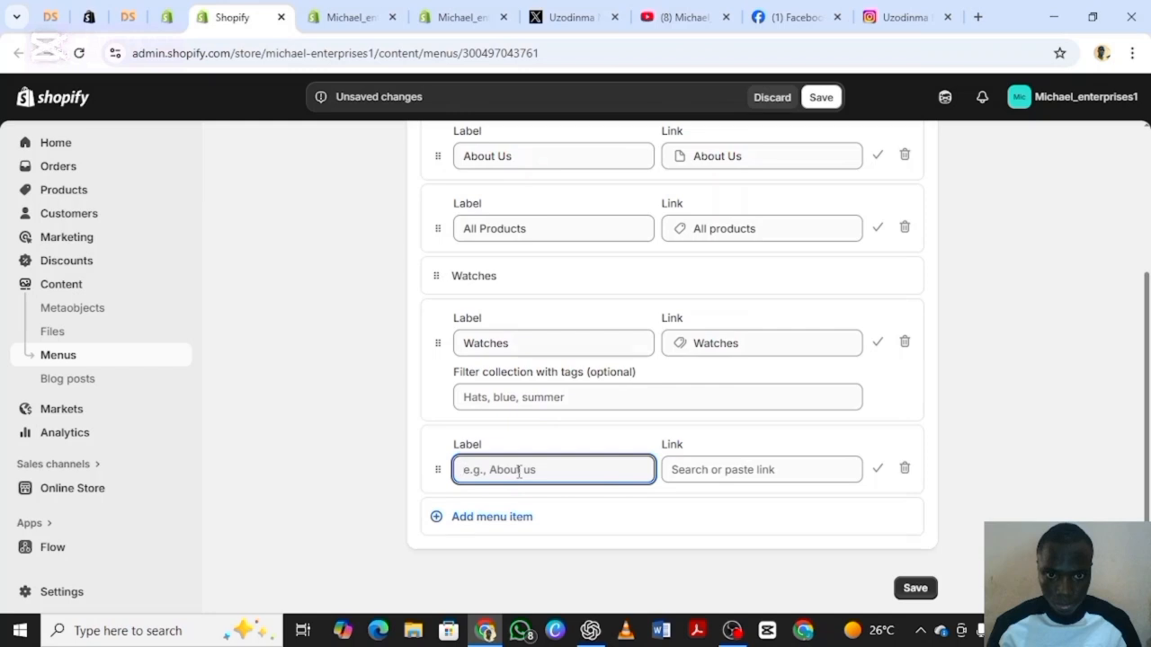
pyautogui.write('S')
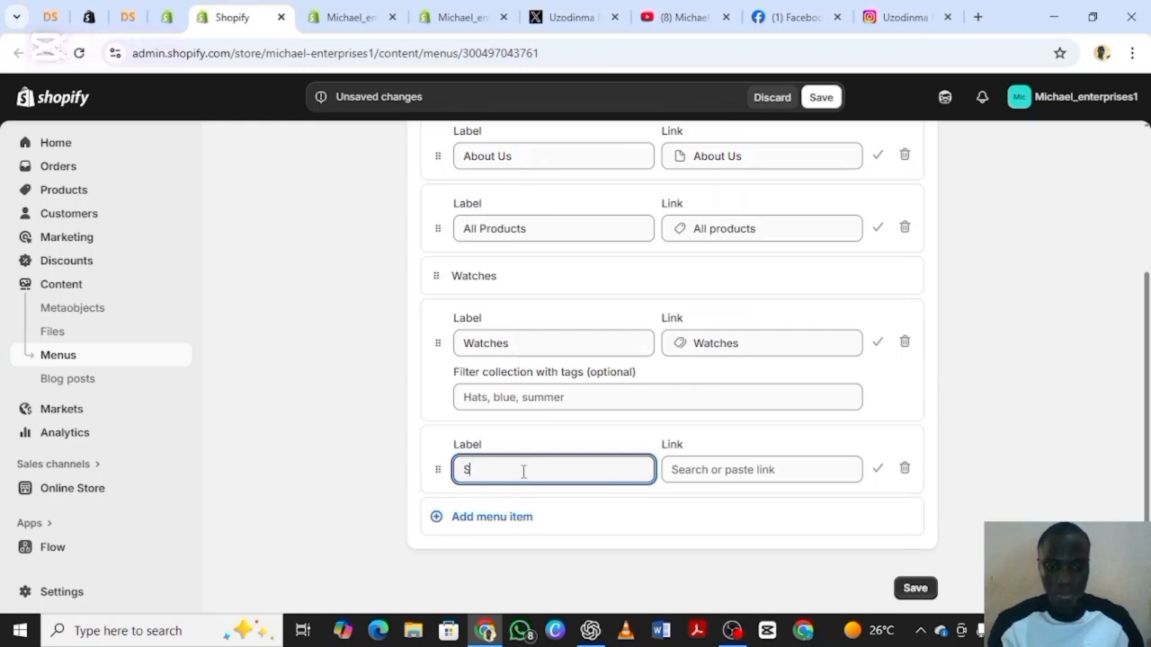
pyautogui.write('hoes')
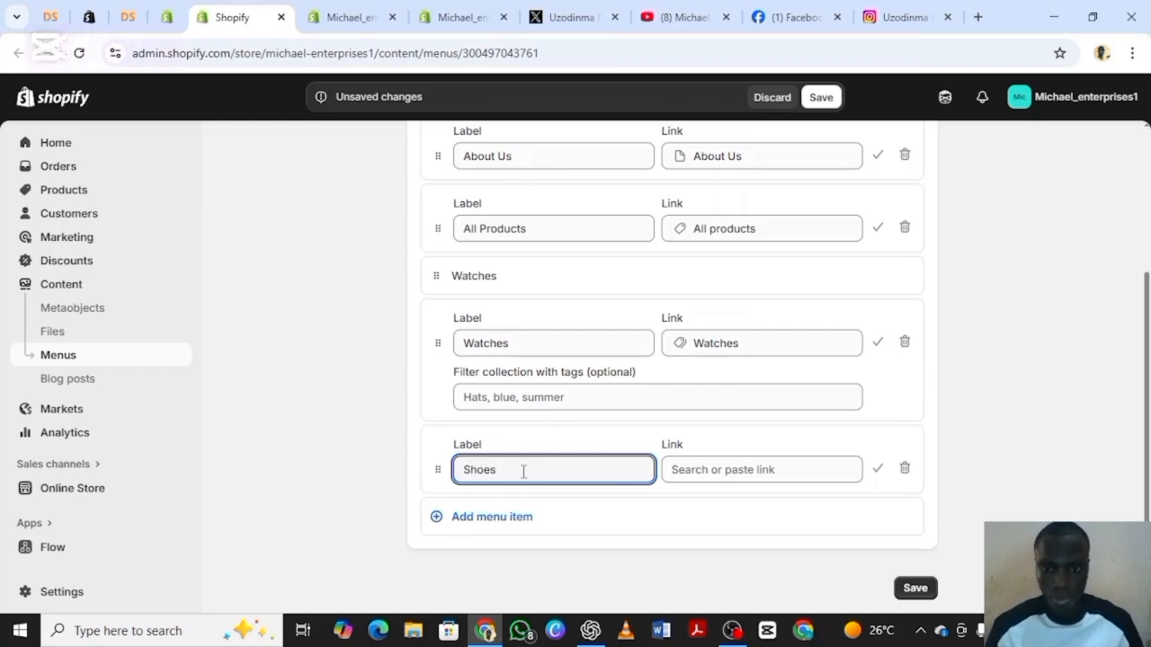
pyautogui.click(671, 469)
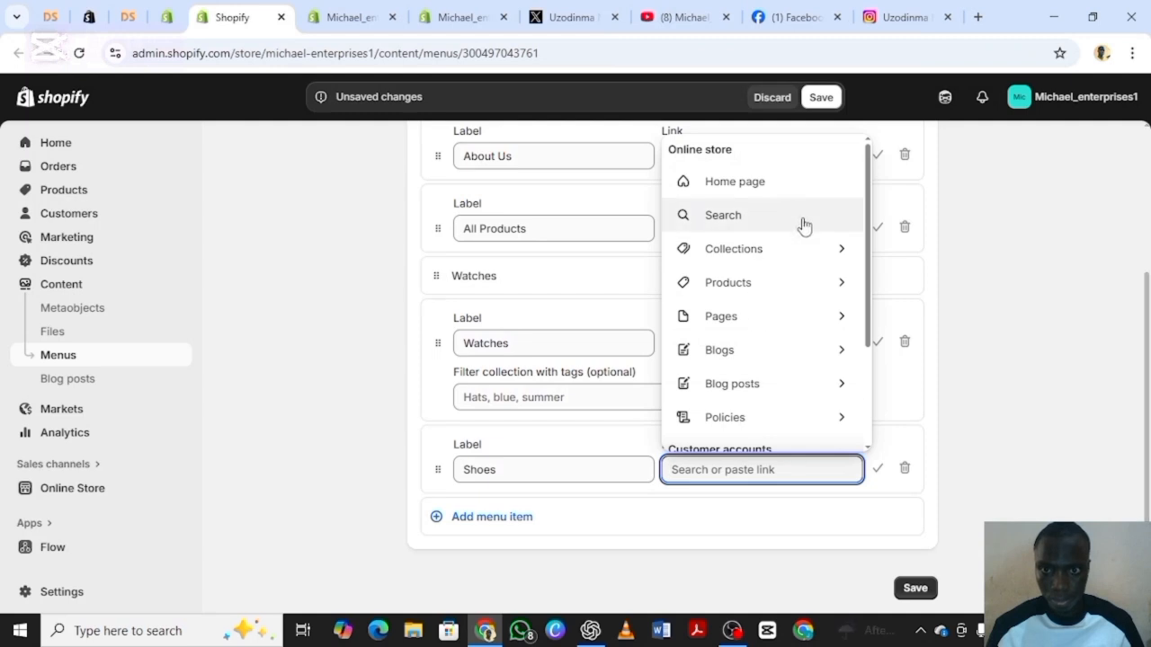
pyautogui.click(836, 252)
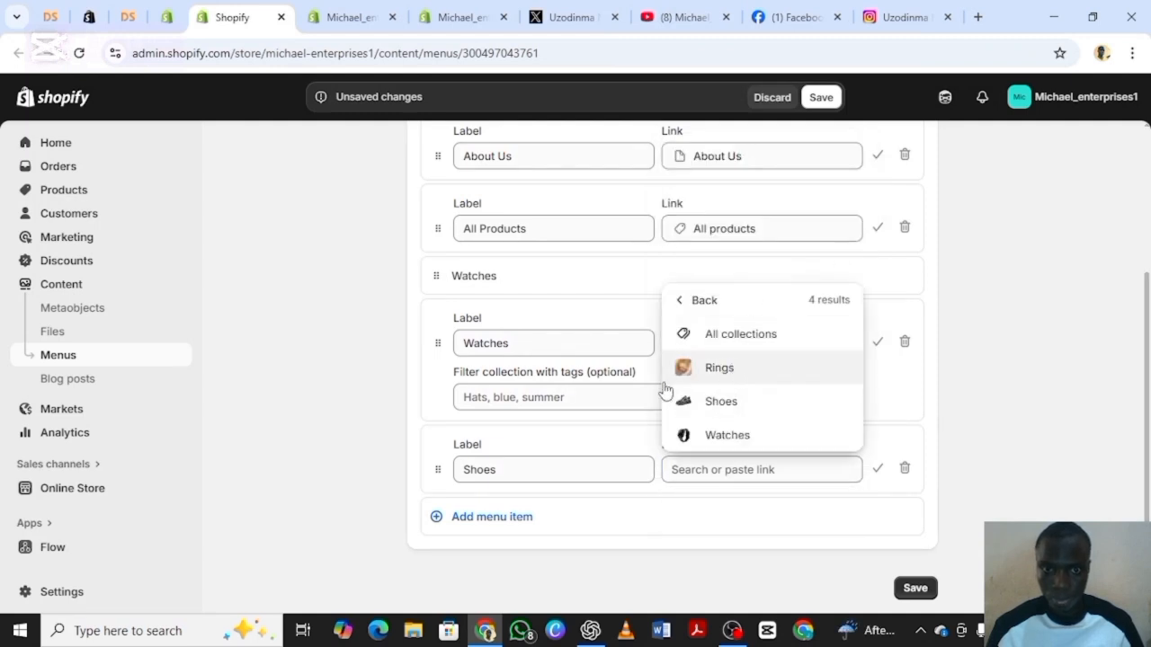
pyautogui.click(722, 402)
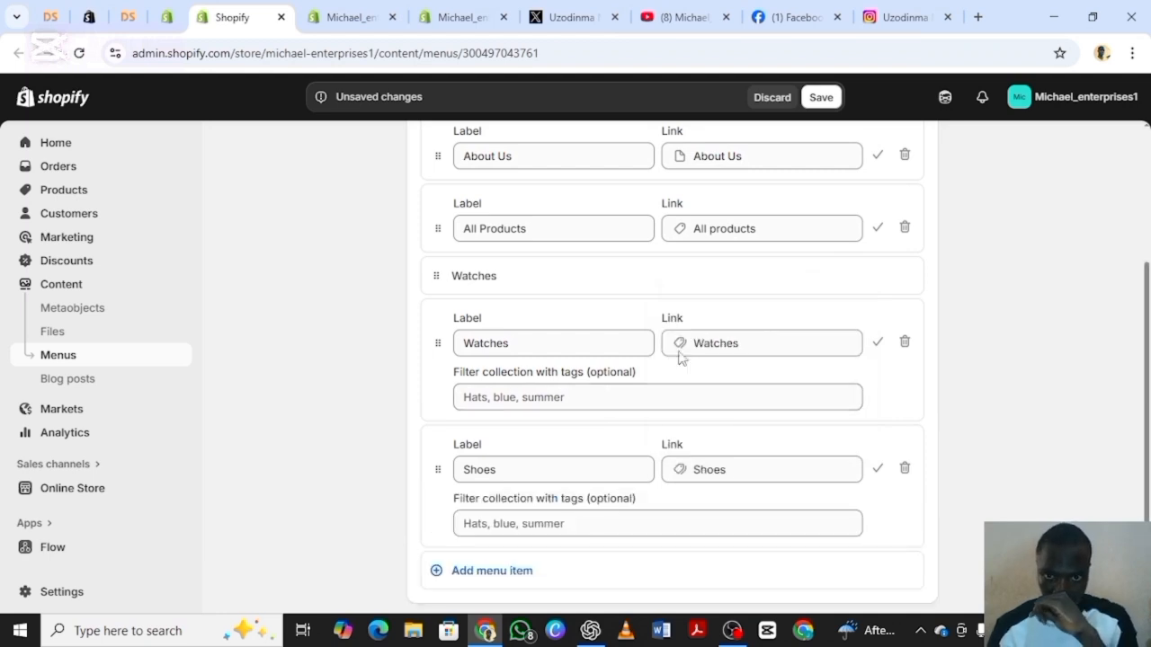
# - Add a menu item labelled "Rings" and link it to the Rings collection
pyautogui.scroll(-1, 645, 390)
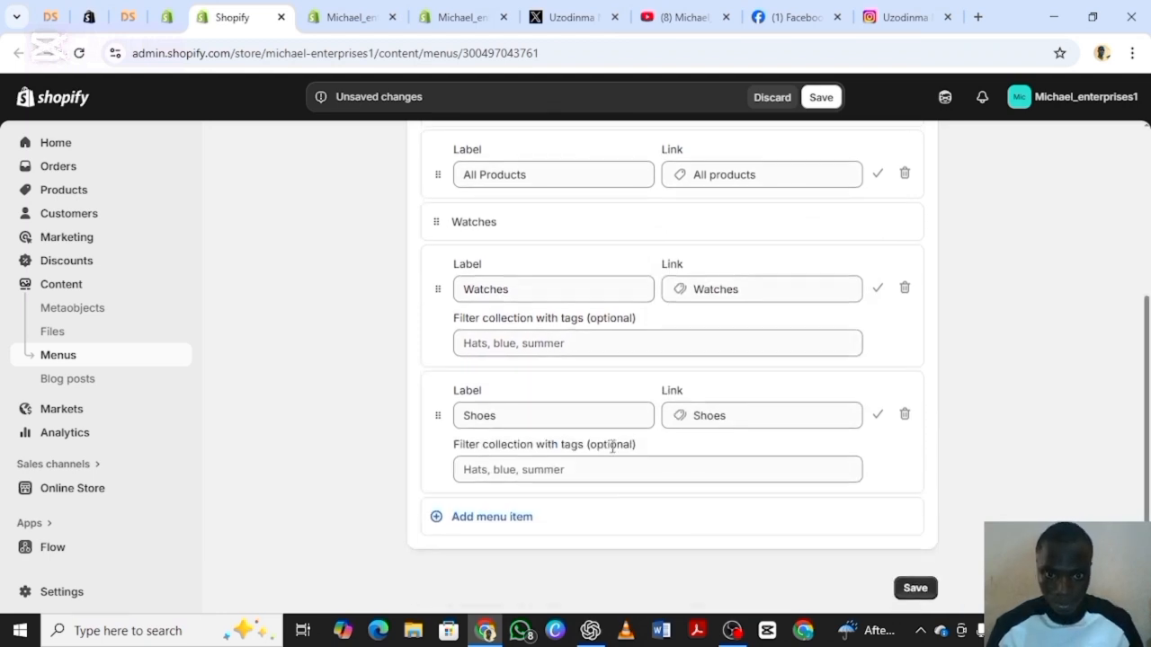
pyautogui.click(490, 518)
pyautogui.scroll(-1, 499, 504)
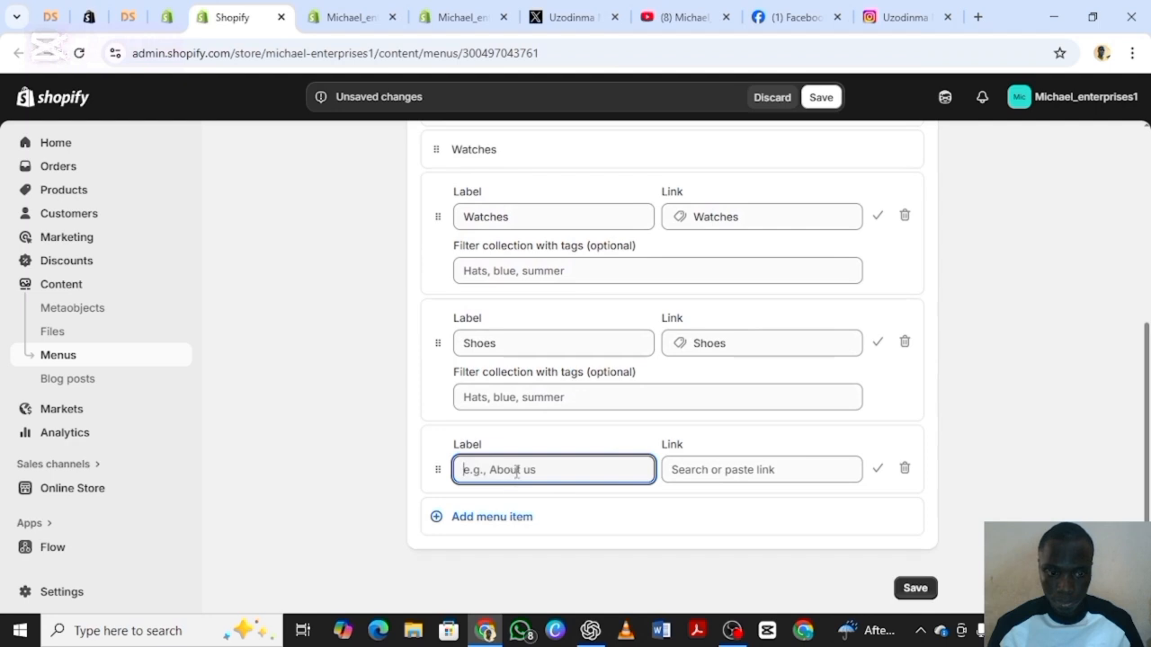
pyautogui.write('Rings')
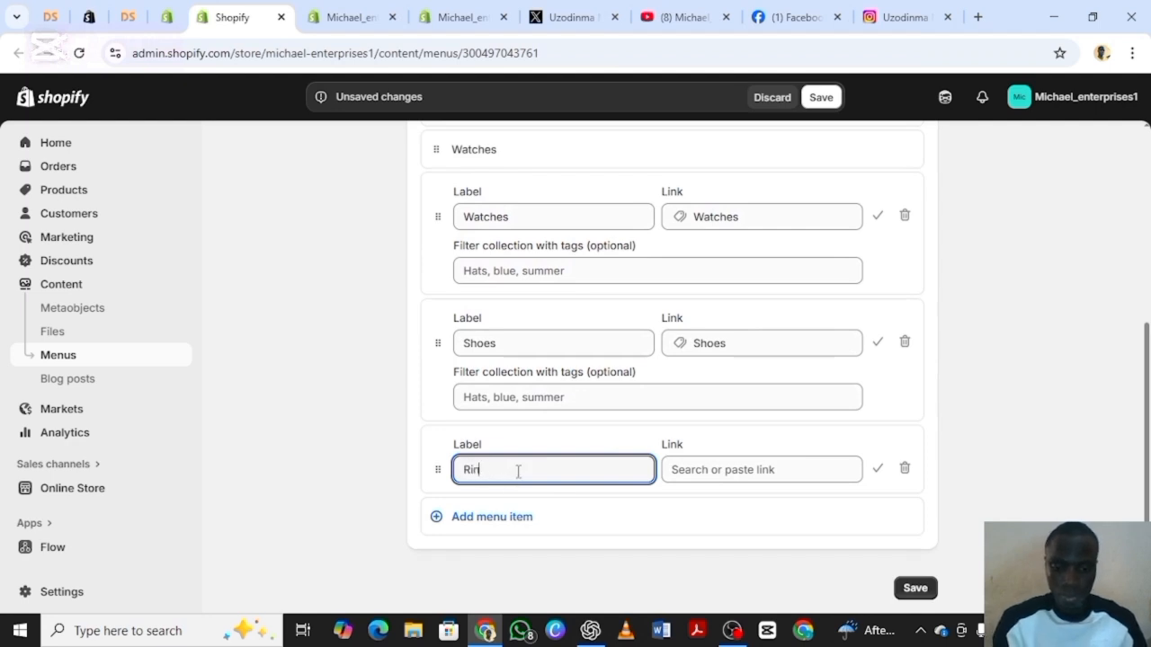
pyautogui.click(722, 470)
pyautogui.click(821, 256)
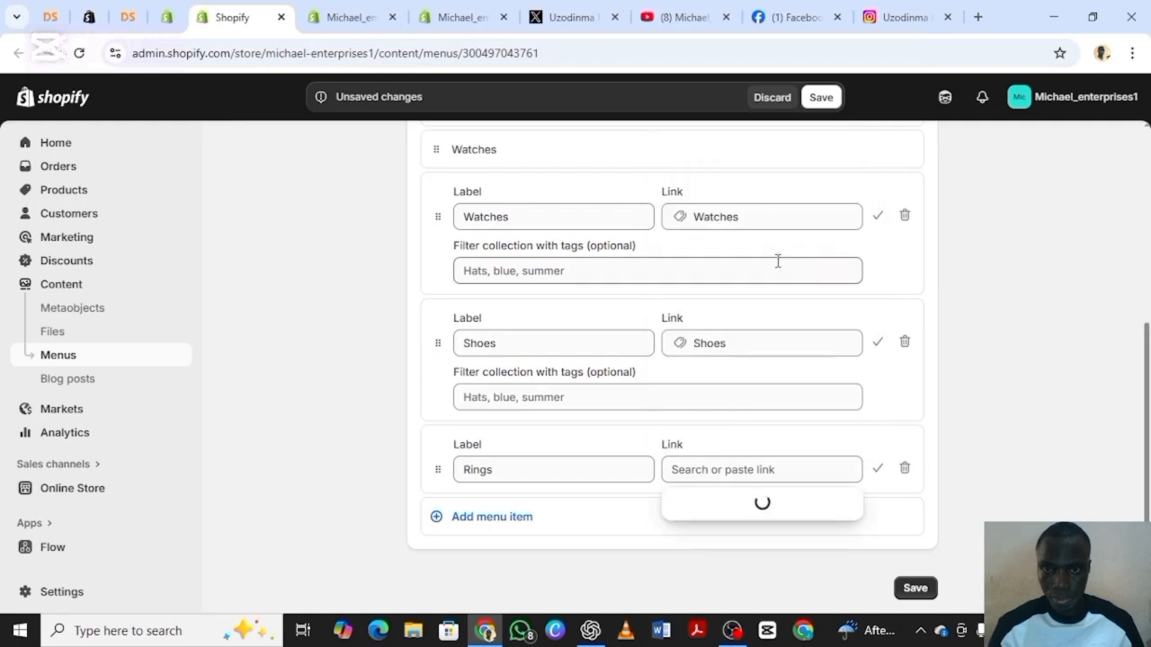
pyautogui.click(733, 374)
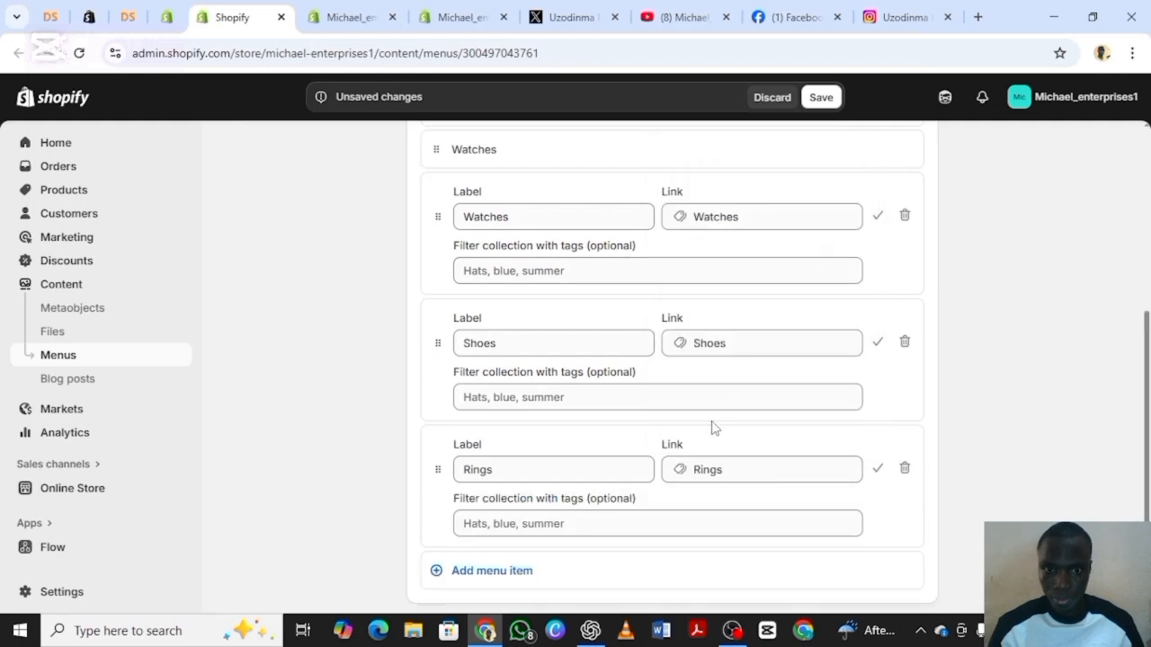
# - Check the list of footer menu items and save the menu
pyautogui.scroll(-1, 627, 401)
pyautogui.scroll(5, 651, 337)
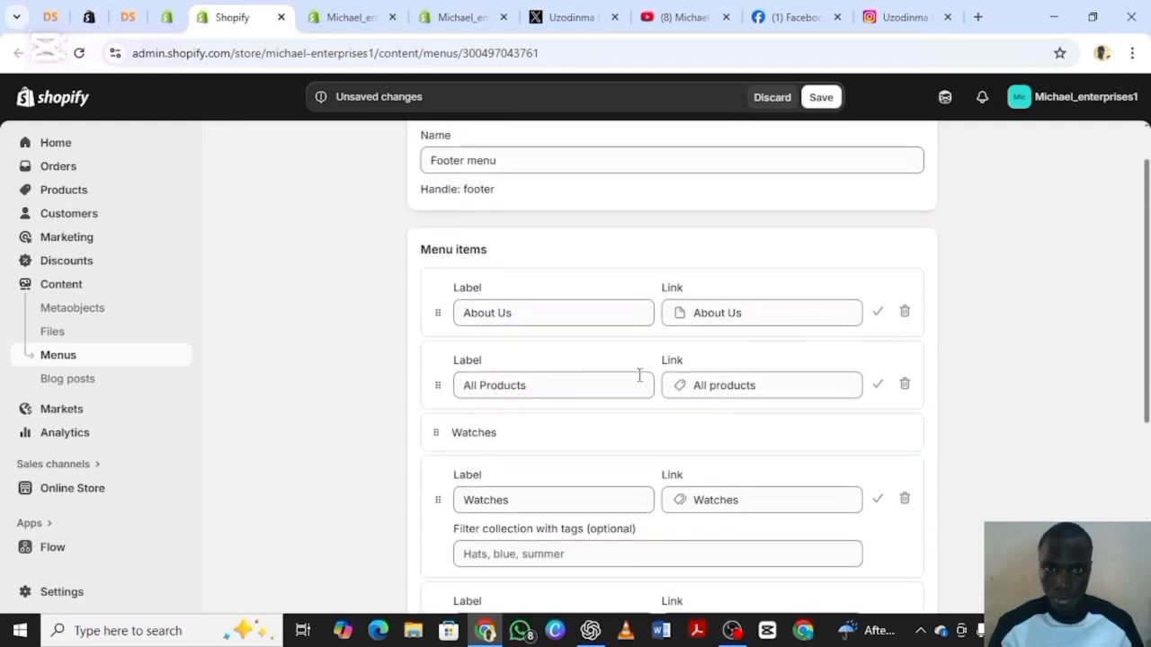
pyautogui.scroll(-5, 601, 358)
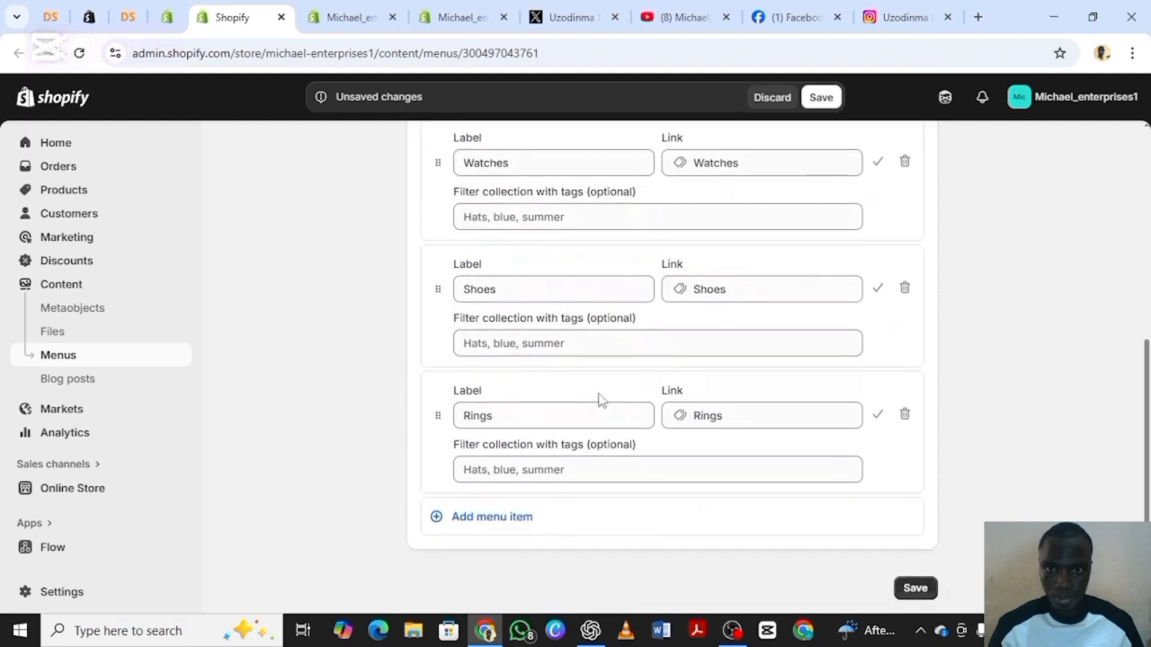
pyautogui.click(915, 589)
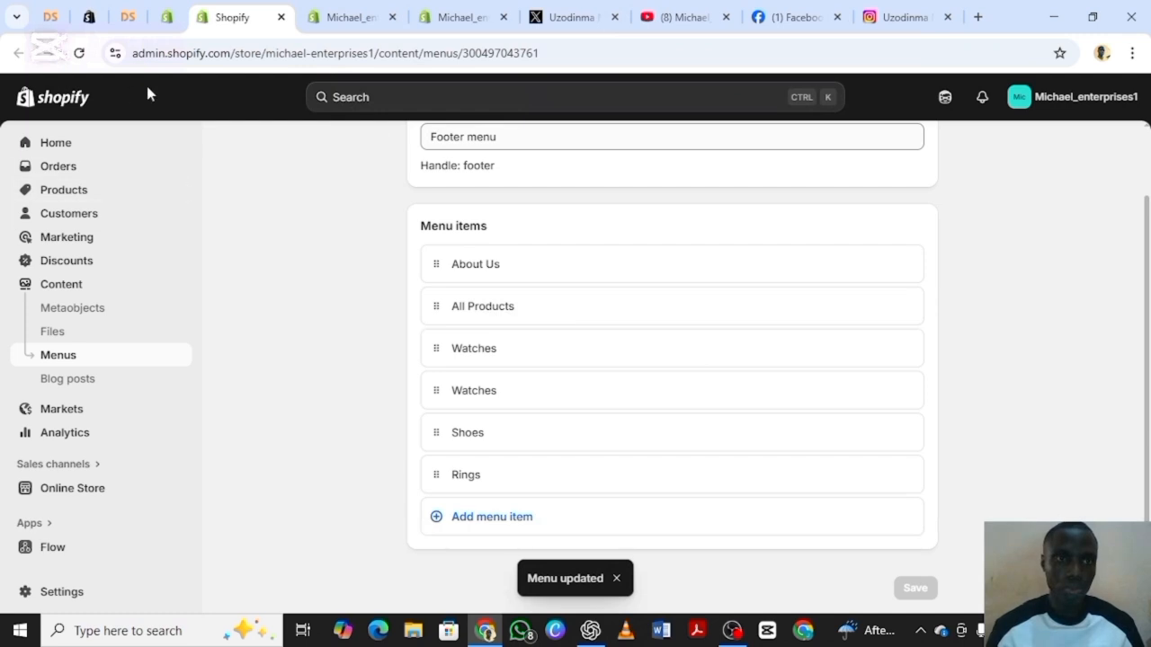
# - Return to the theme editor and expand the footer's Theme Settings to reach the social media link fields
pyautogui.click(167, 17)
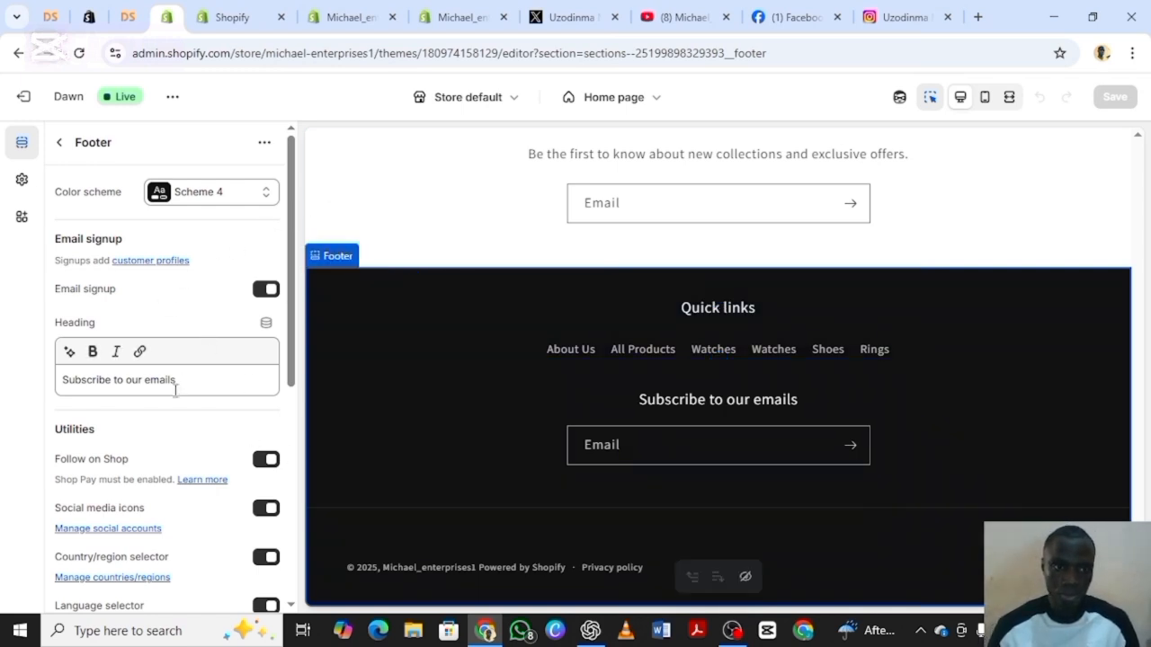
pyautogui.scroll(-5, 178, 396)
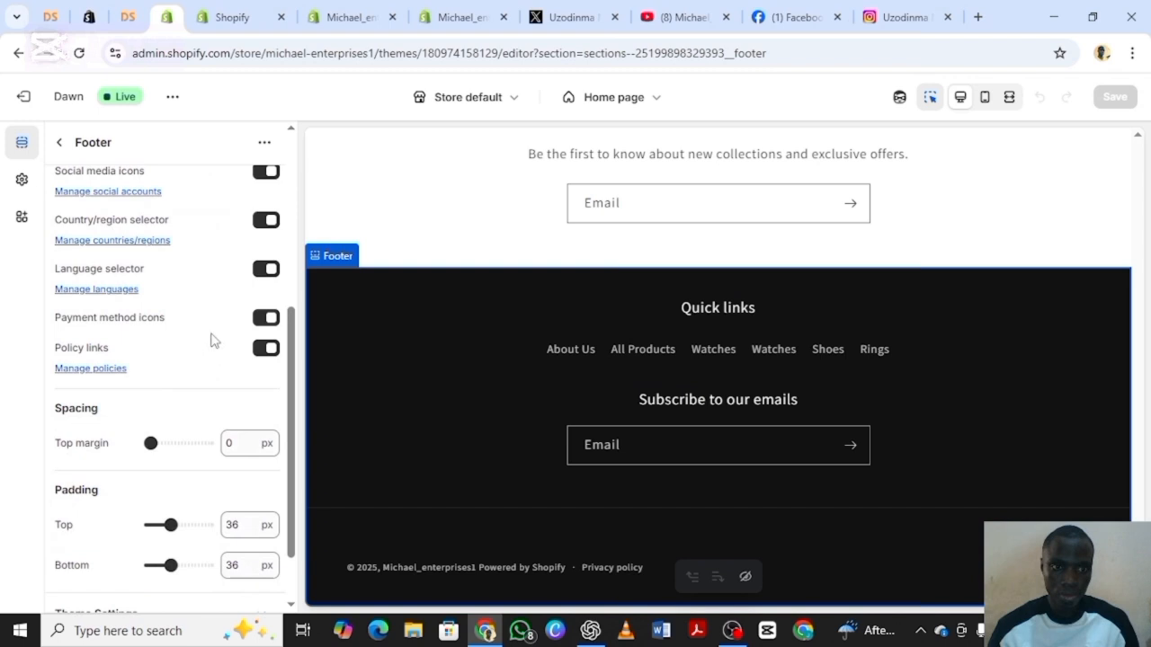
pyautogui.scroll(-1, 212, 340)
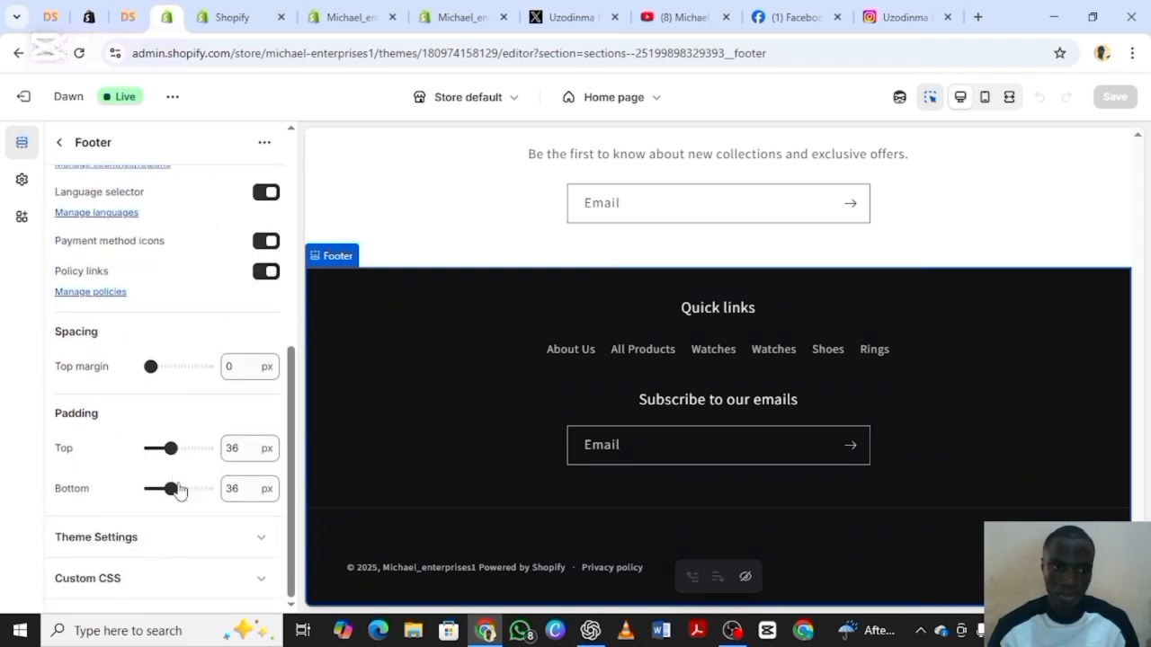
pyautogui.click(261, 539)
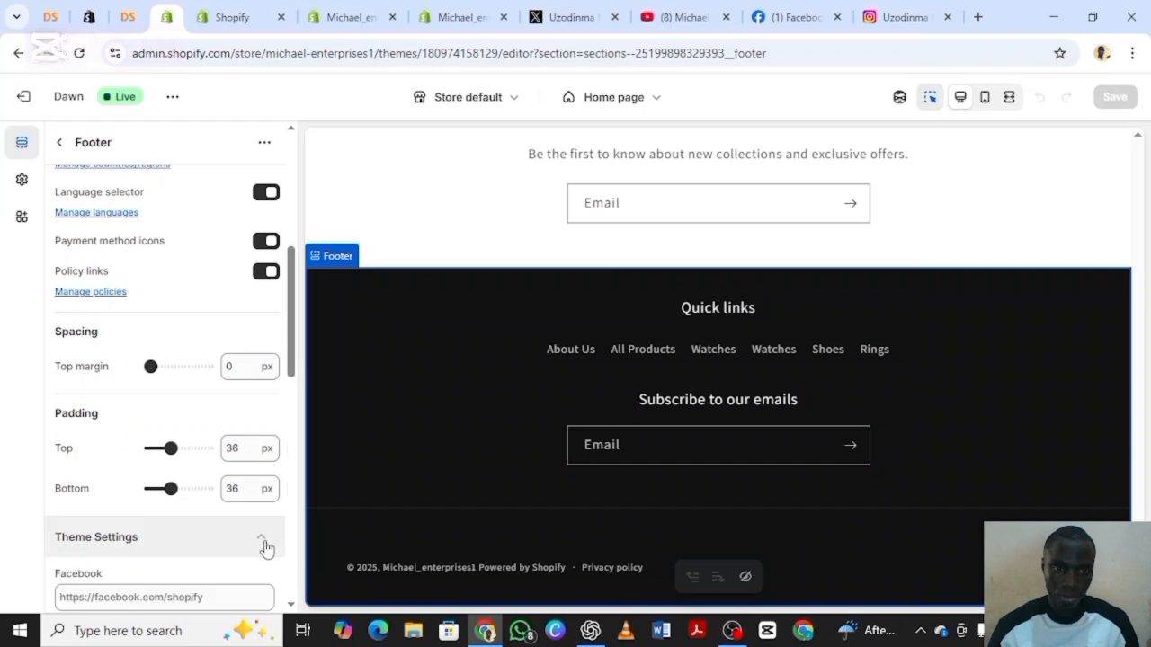
pyautogui.scroll(-4, 241, 504)
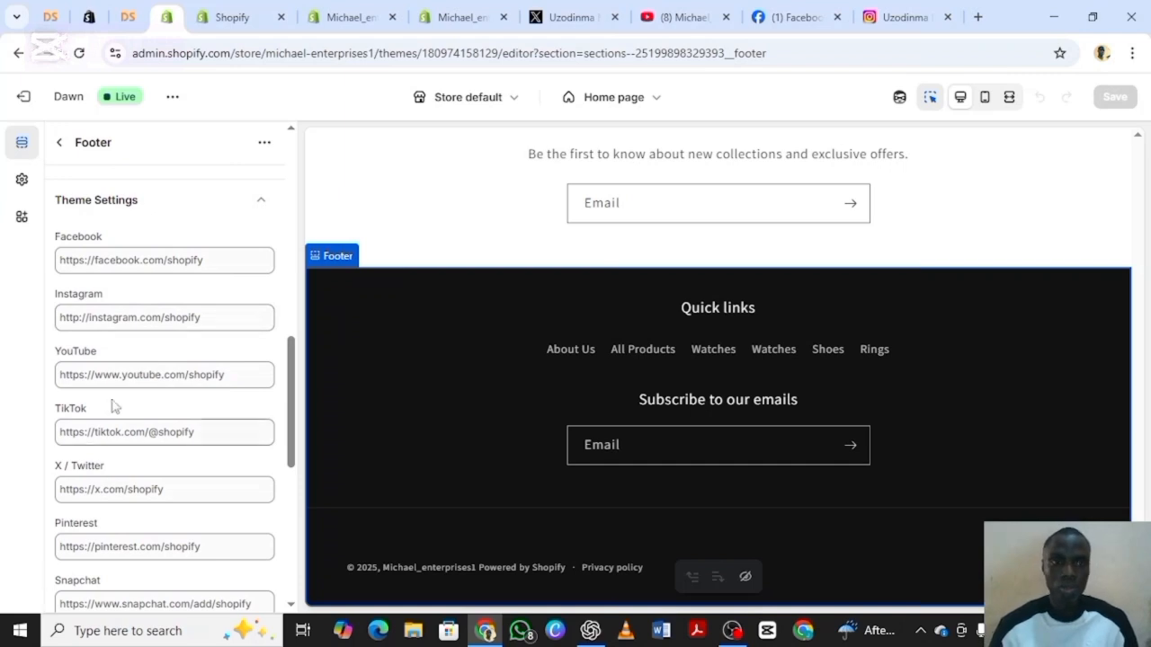
# - Copy the Facebook profile's web address and paste it as the footer's Facebook link in the theme editor
pyautogui.click(803, 19)
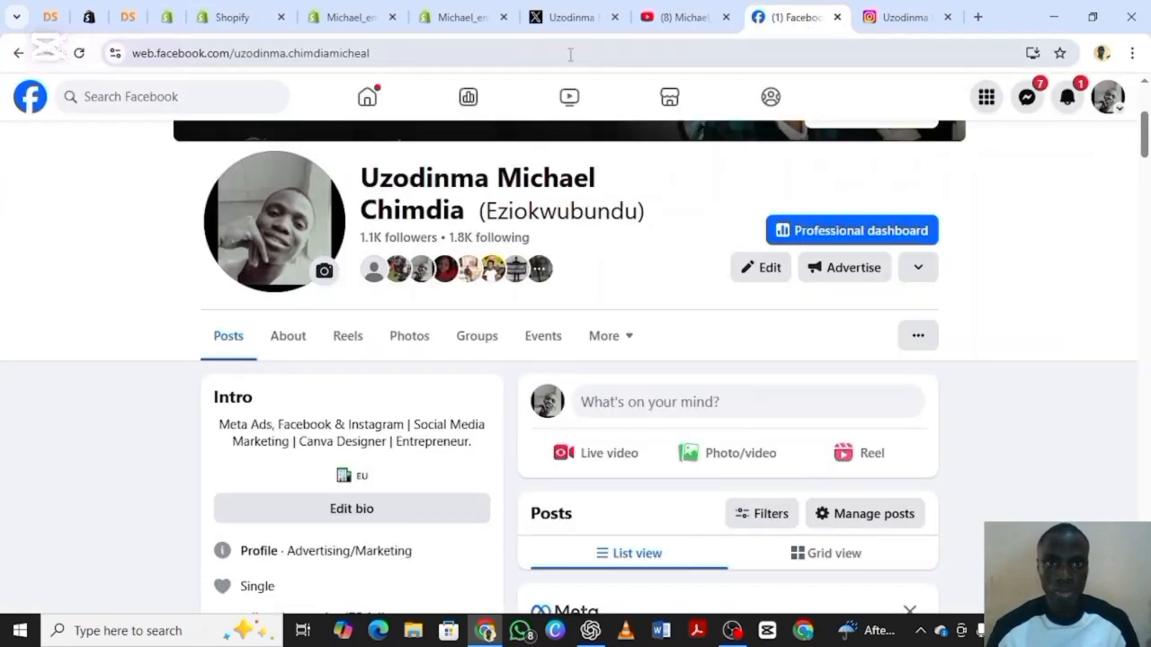
pyautogui.click(570, 55)
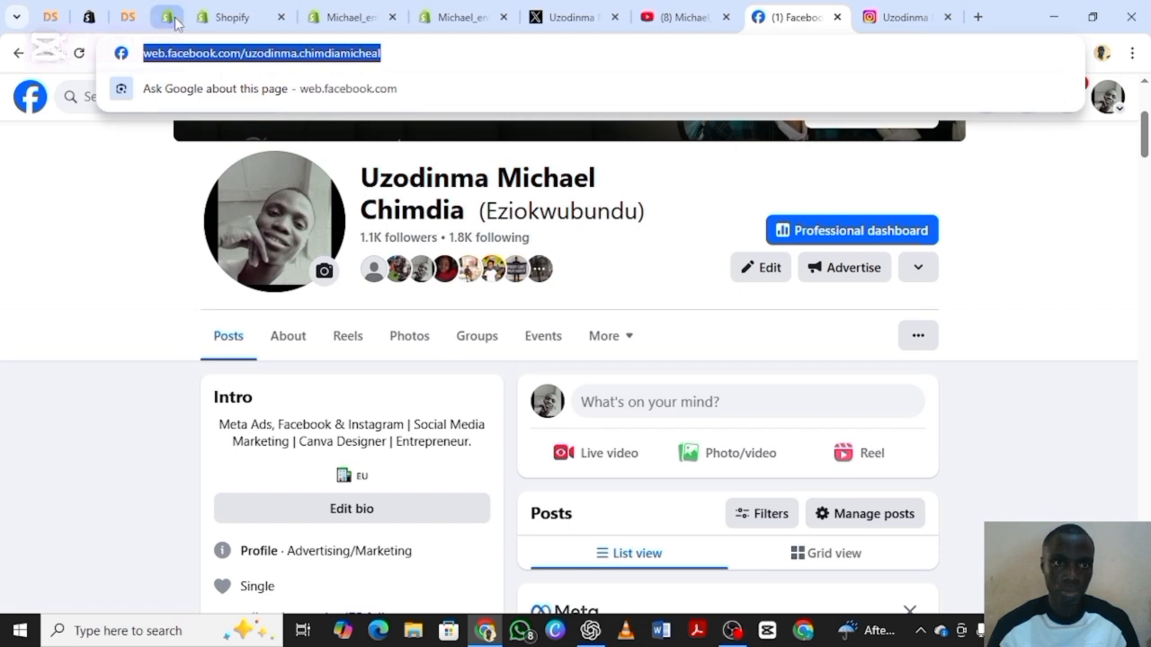
pyautogui.click(209, 20)
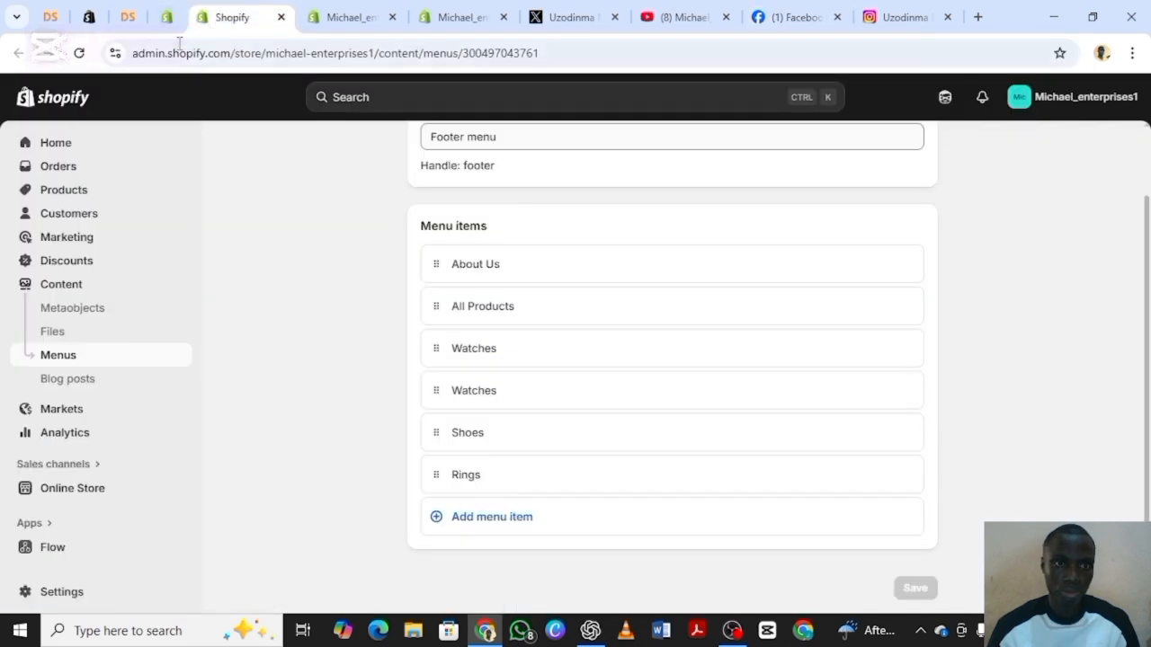
pyautogui.click(169, 17)
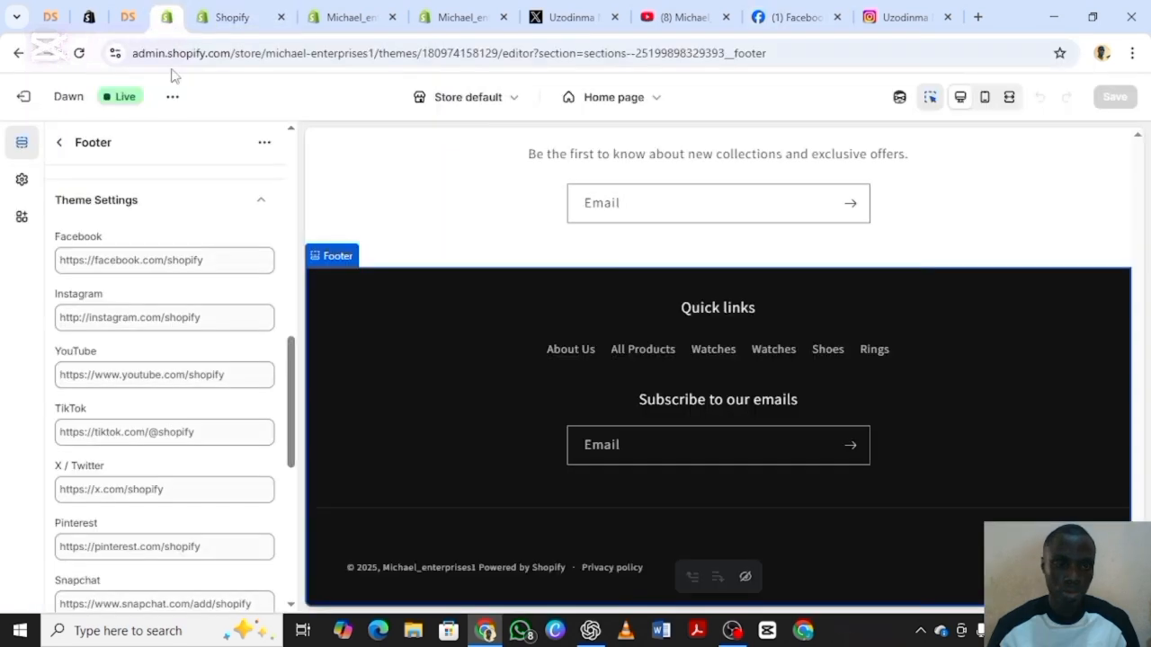
pyautogui.click(236, 262)
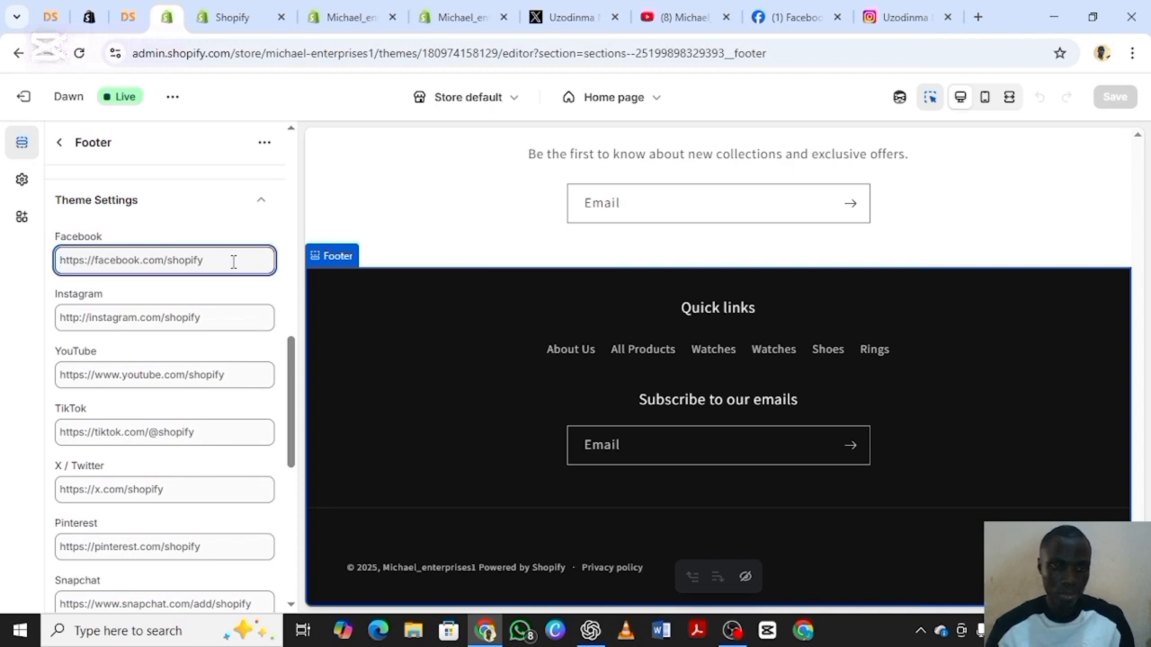
pyautogui.hotkey('ctrl', 'v')
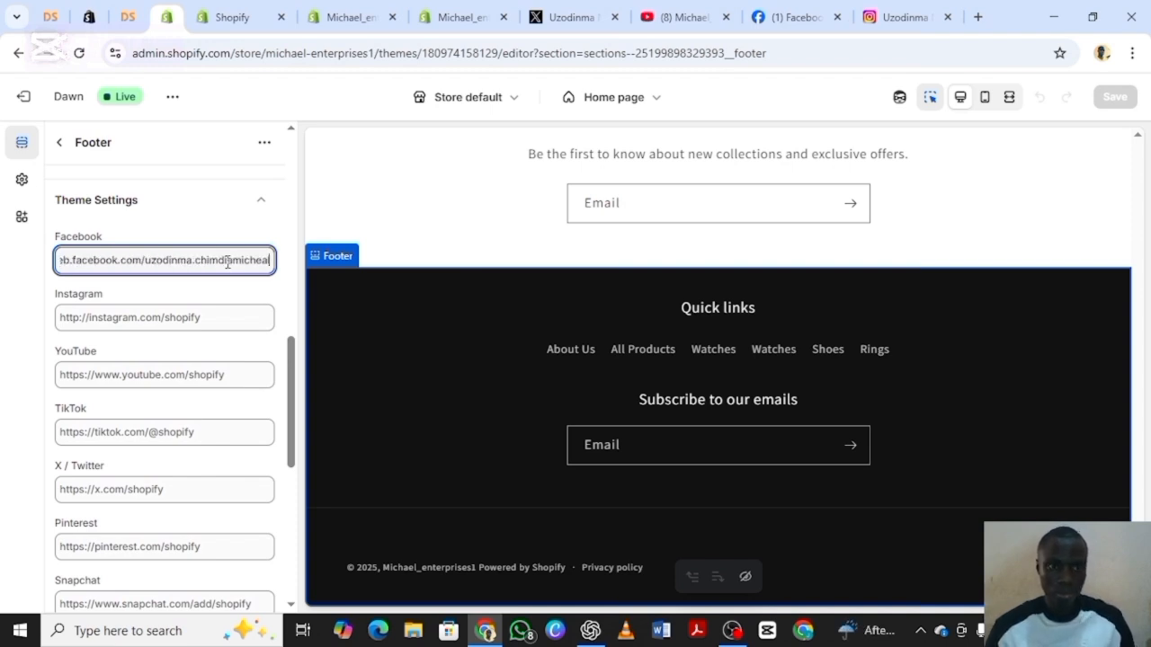
# - Copy the Instagram profile's web address without its query part and enter it as the footer's Instagram link
pyautogui.click(207, 318)
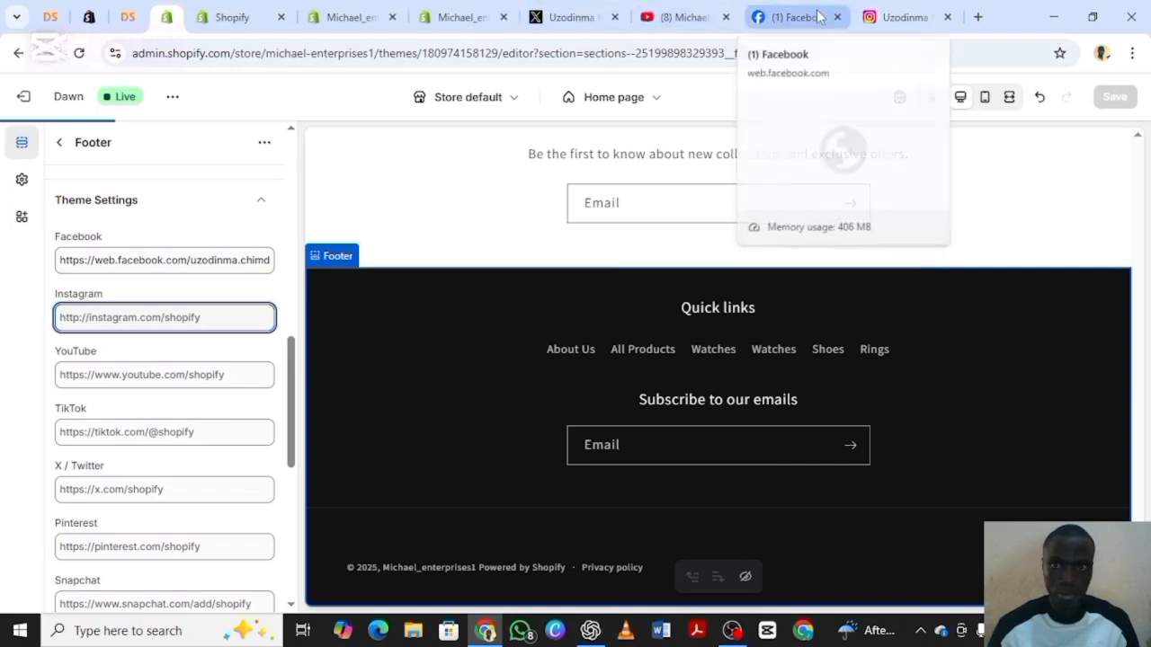
pyautogui.click(917, 18)
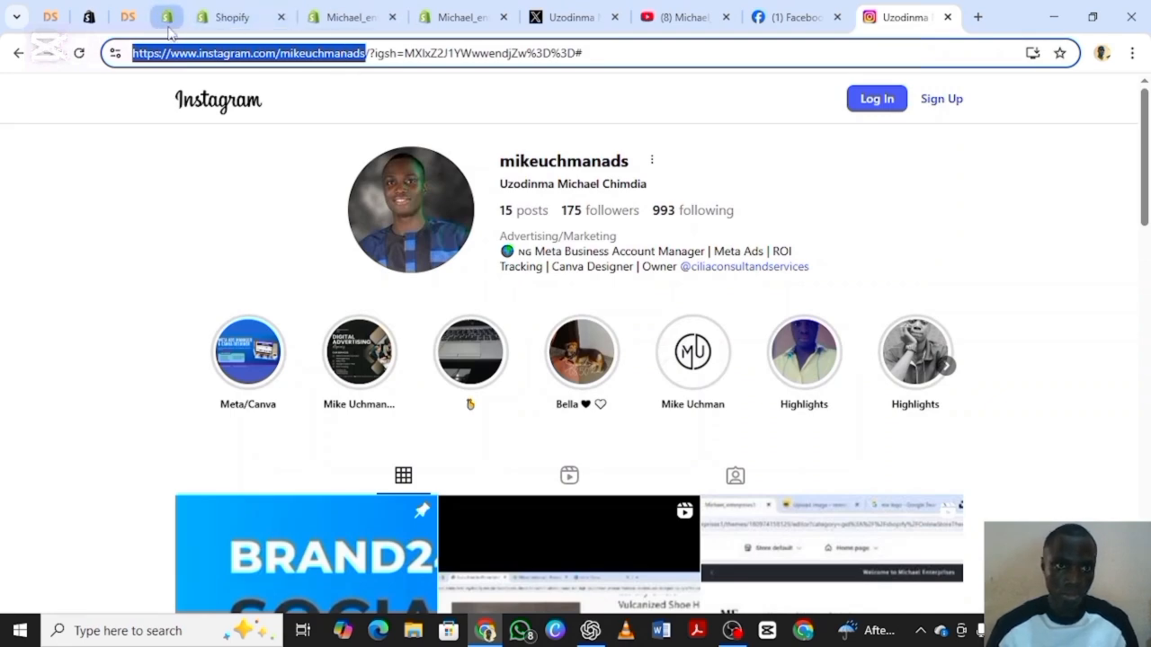
pyautogui.click(169, 29)
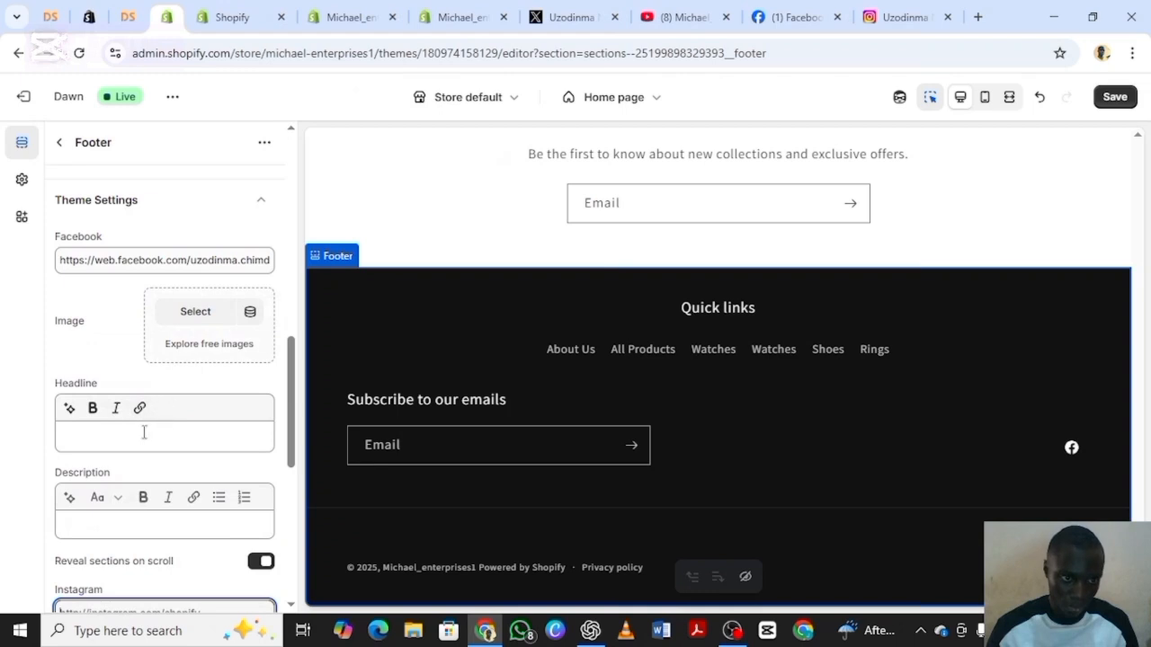
pyautogui.scroll(-3, 146, 404)
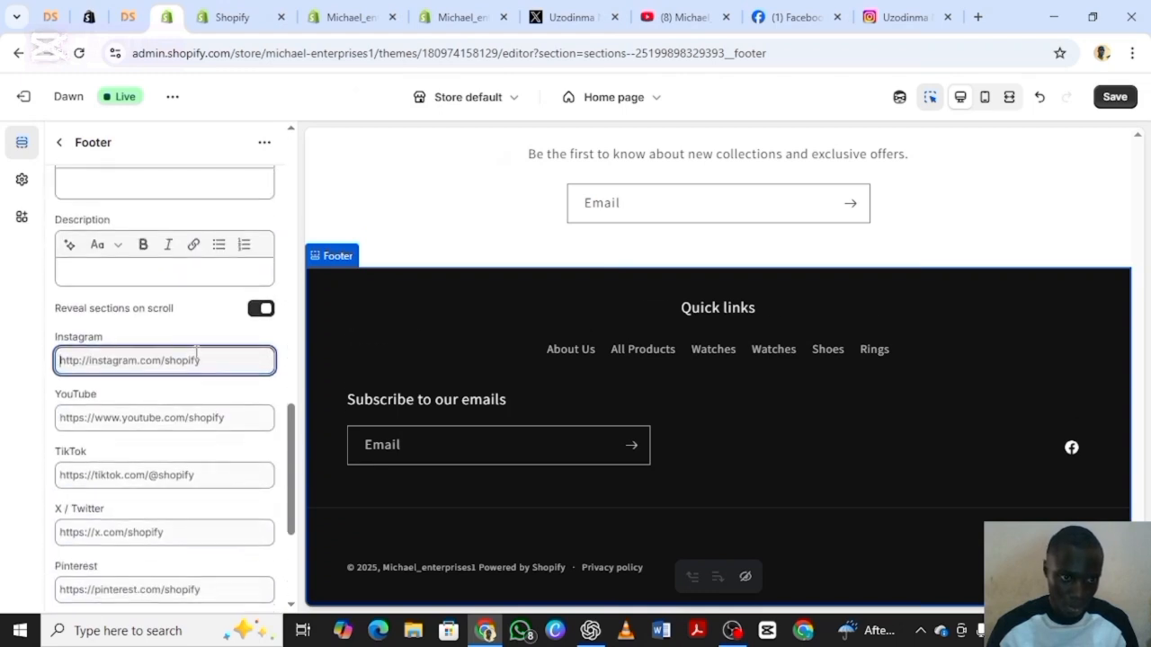
pyautogui.scroll(2, 198, 339)
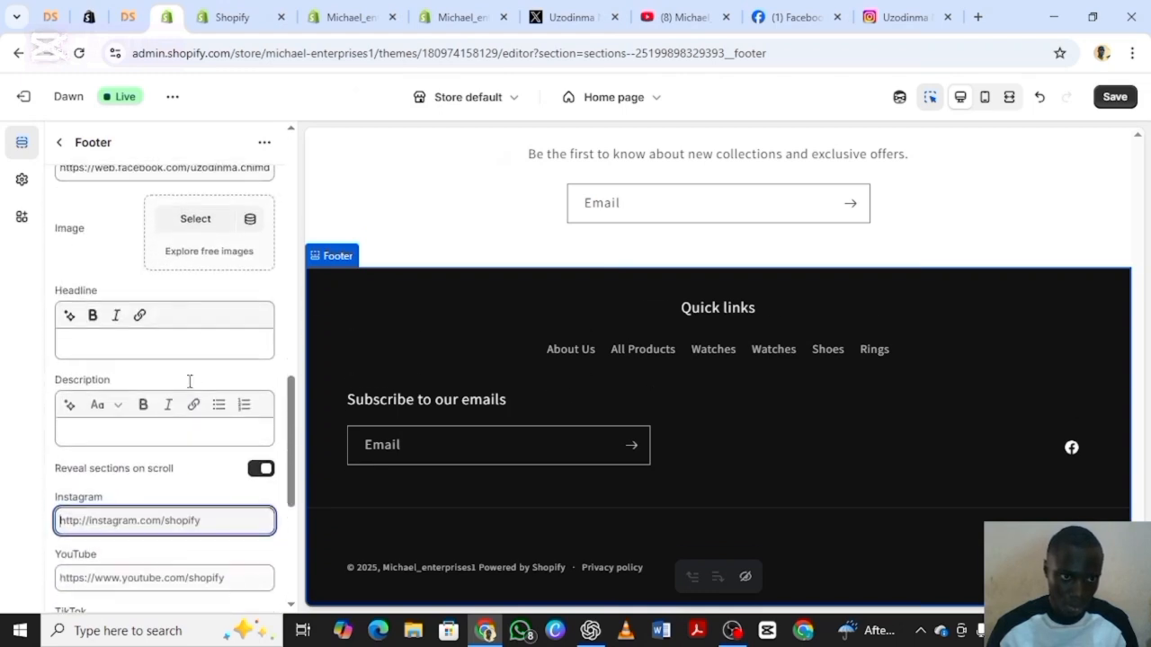
pyautogui.scroll(-3, 196, 468)
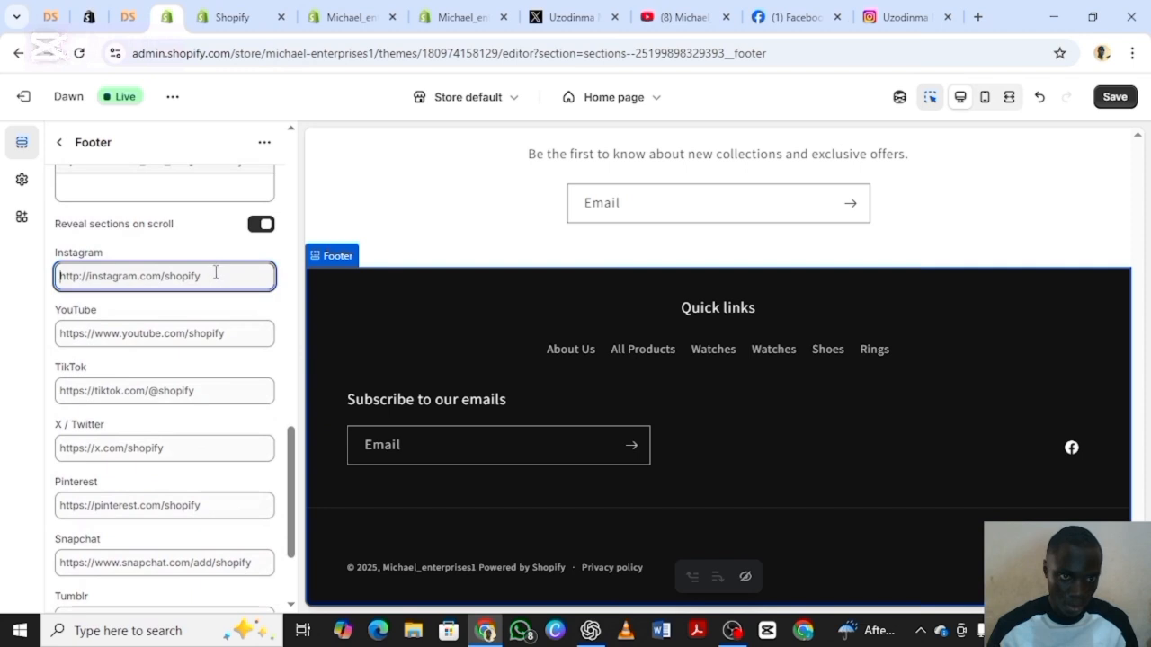
pyautogui.write('https://www.instagram.com/mikeuchmanads')
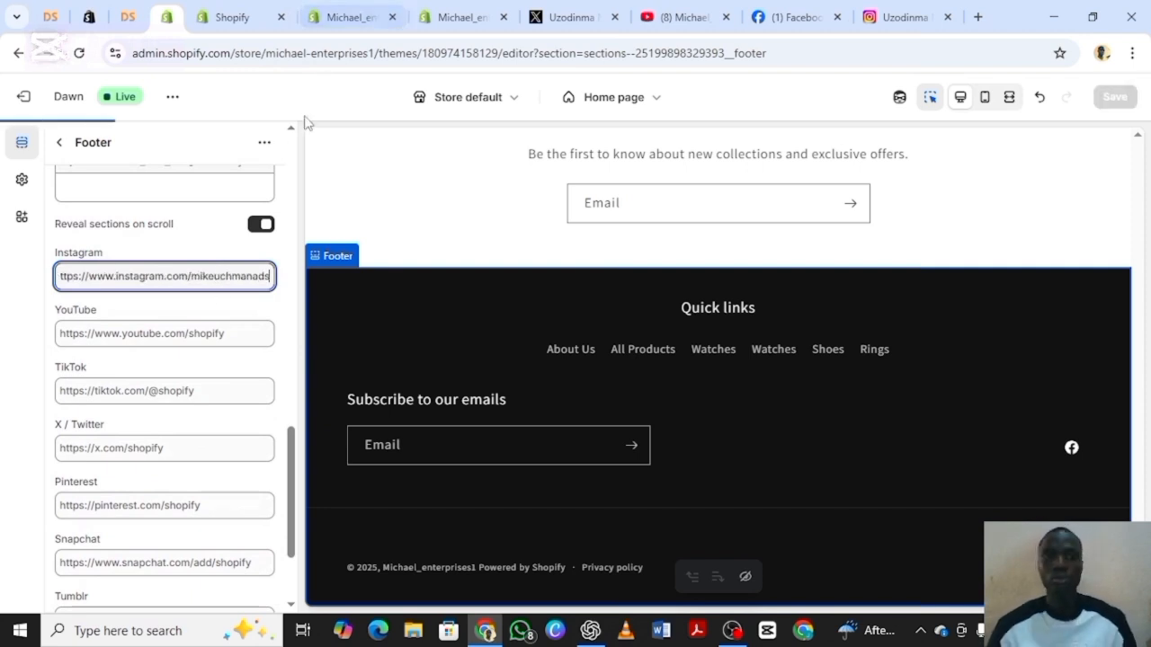
# - Copy the X profile's web address and paste it as the footer's X / Twitter link in the theme editor
pyautogui.scroll(-3, 129, 347)
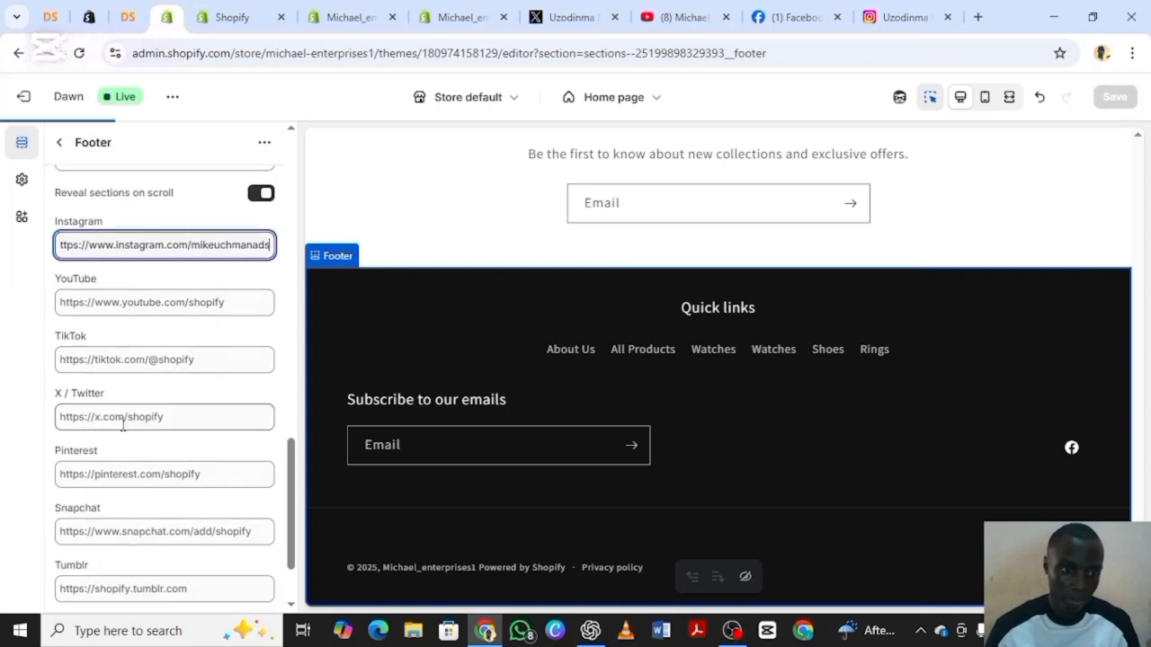
pyautogui.scroll(2, 127, 406)
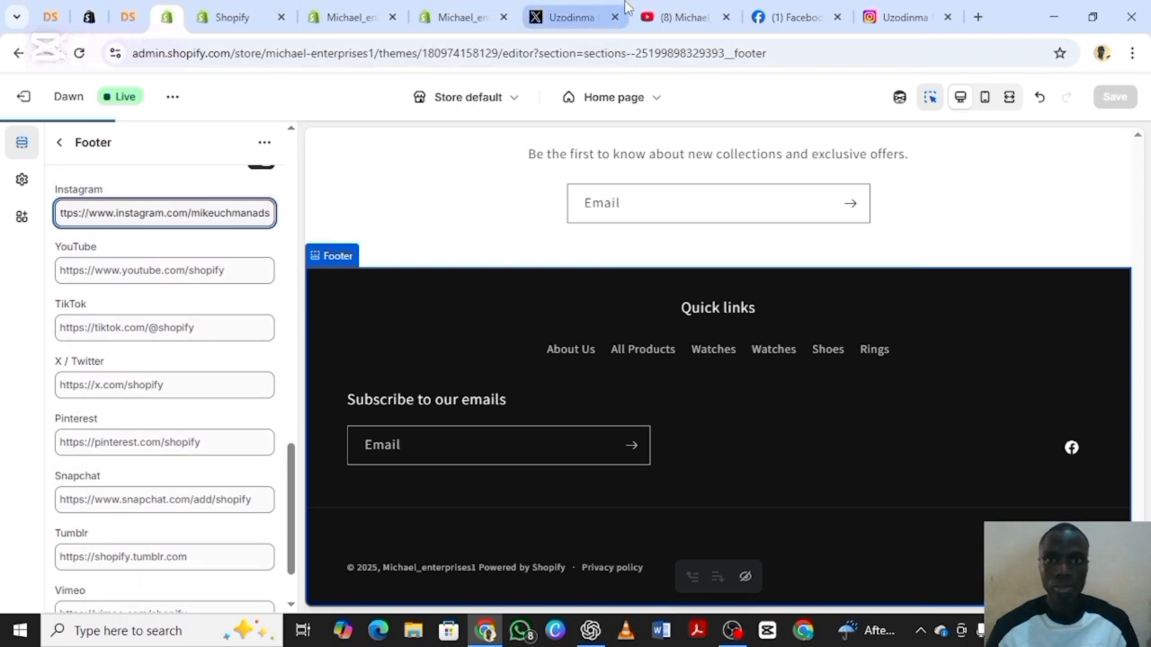
pyautogui.click(566, 18)
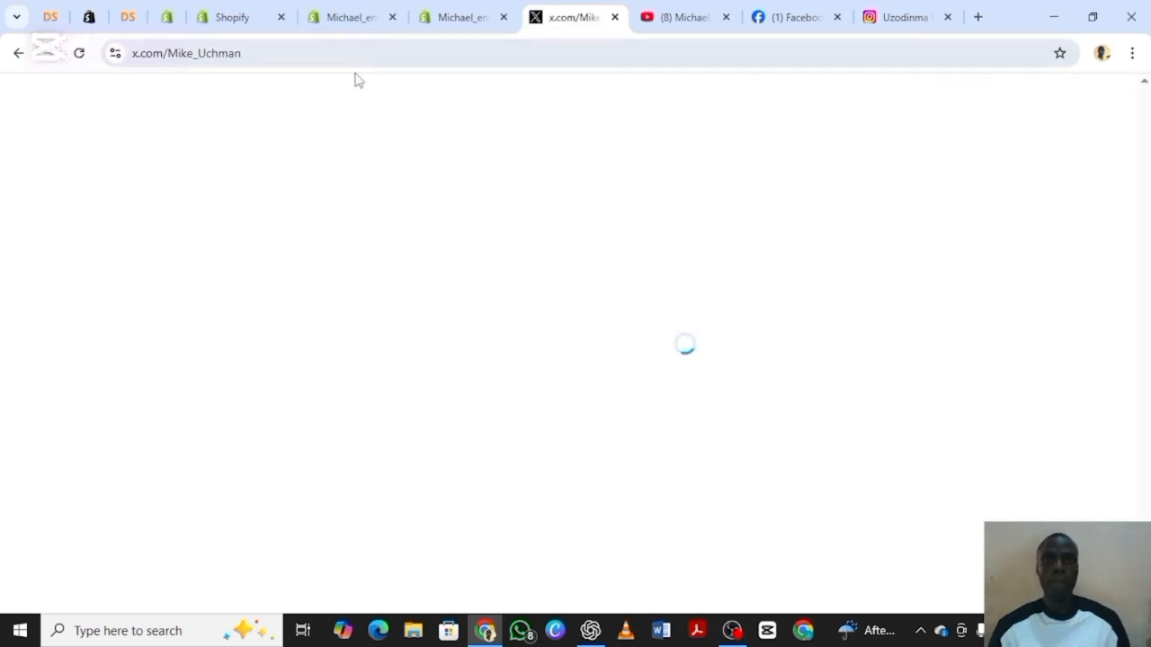
pyautogui.click(302, 53)
pyautogui.hotkey('ctrl', 'c')
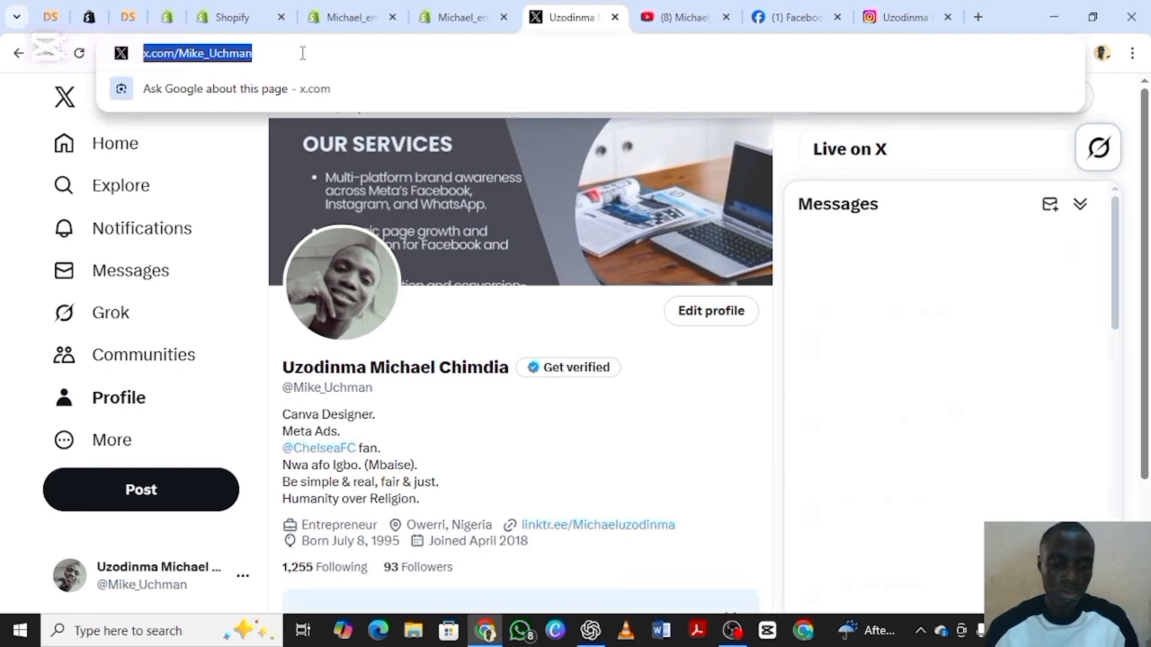
pyautogui.click(167, 17)
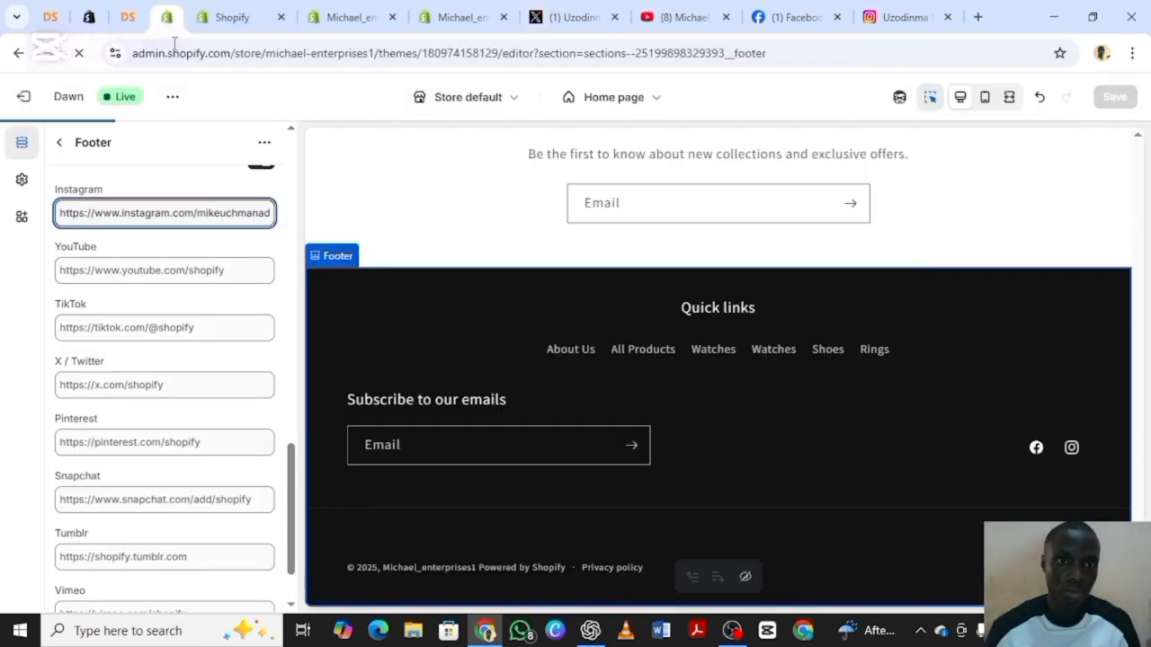
pyautogui.click(182, 386)
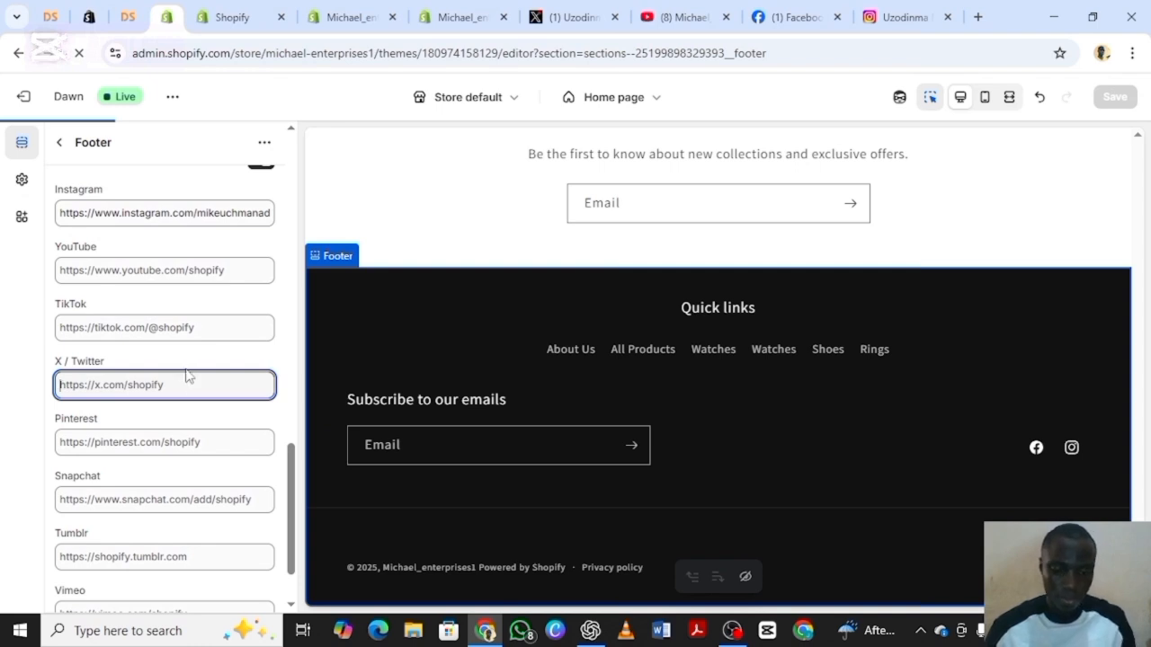
pyautogui.hotkey('ctrl', 'v')
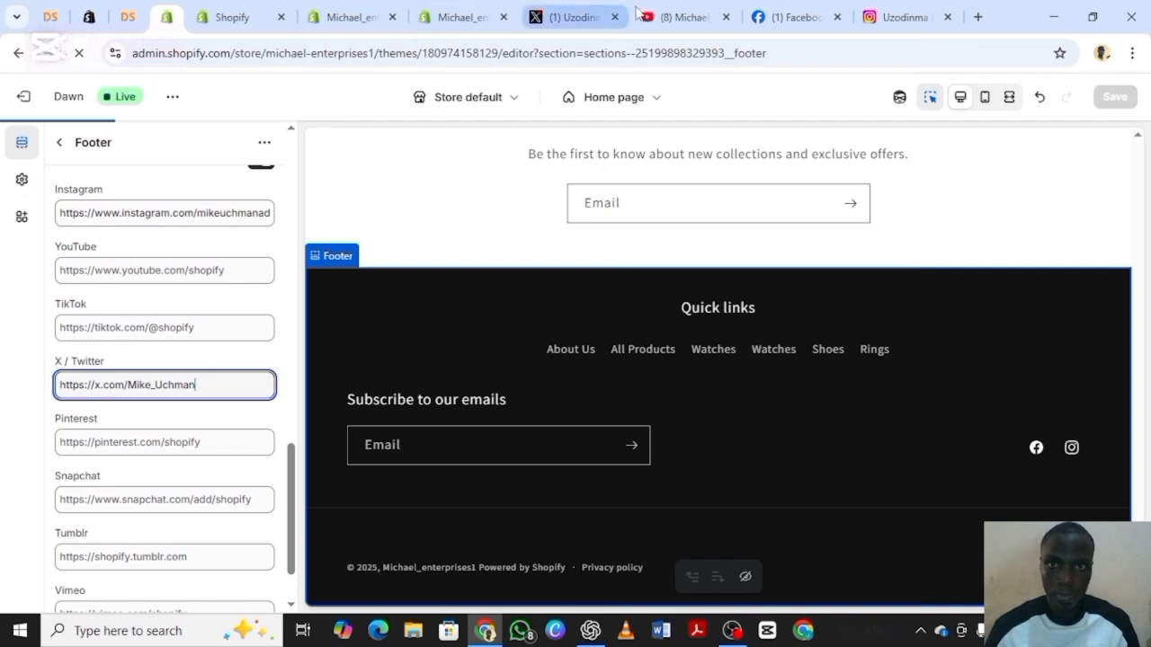
# - Copy the YouTube channel's web address and paste it as the footer's YouTube link in the theme editor
pyautogui.moveTo(689, 26)
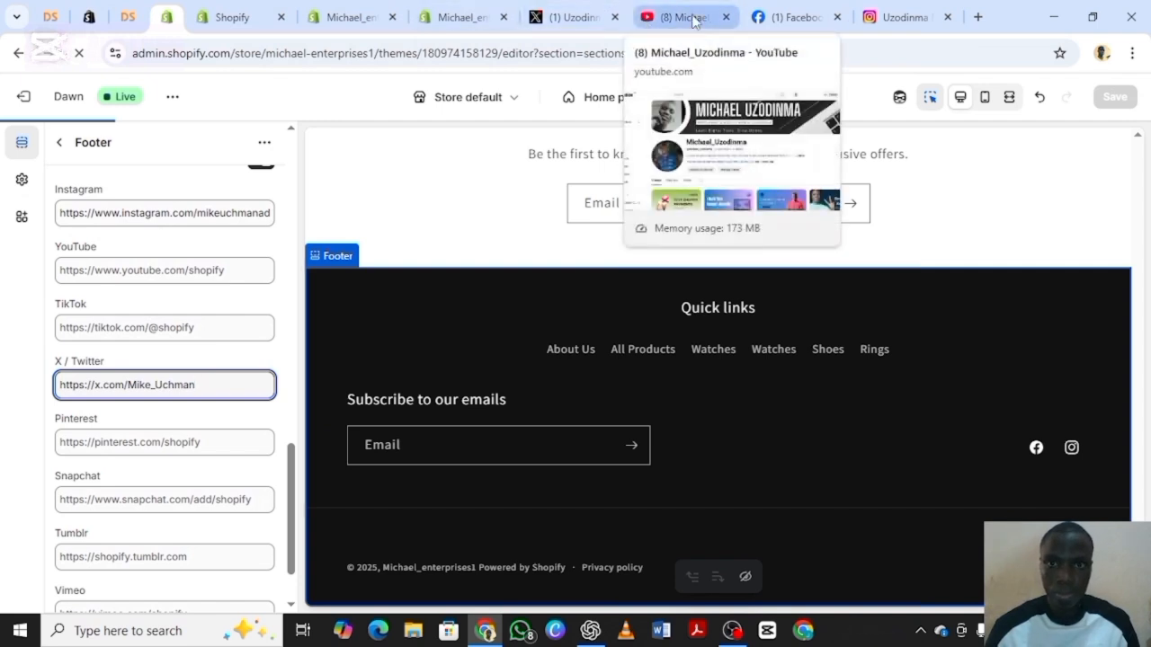
pyautogui.click(688, 17)
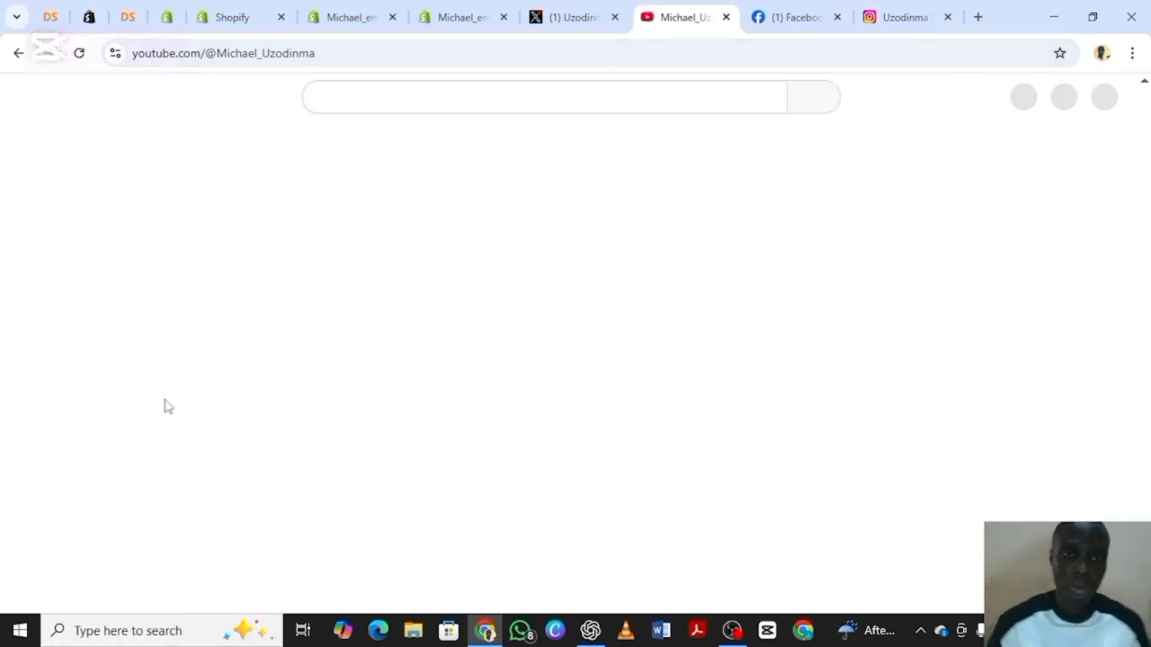
pyautogui.click(372, 60)
pyautogui.hotkey('ctrl', 'c')
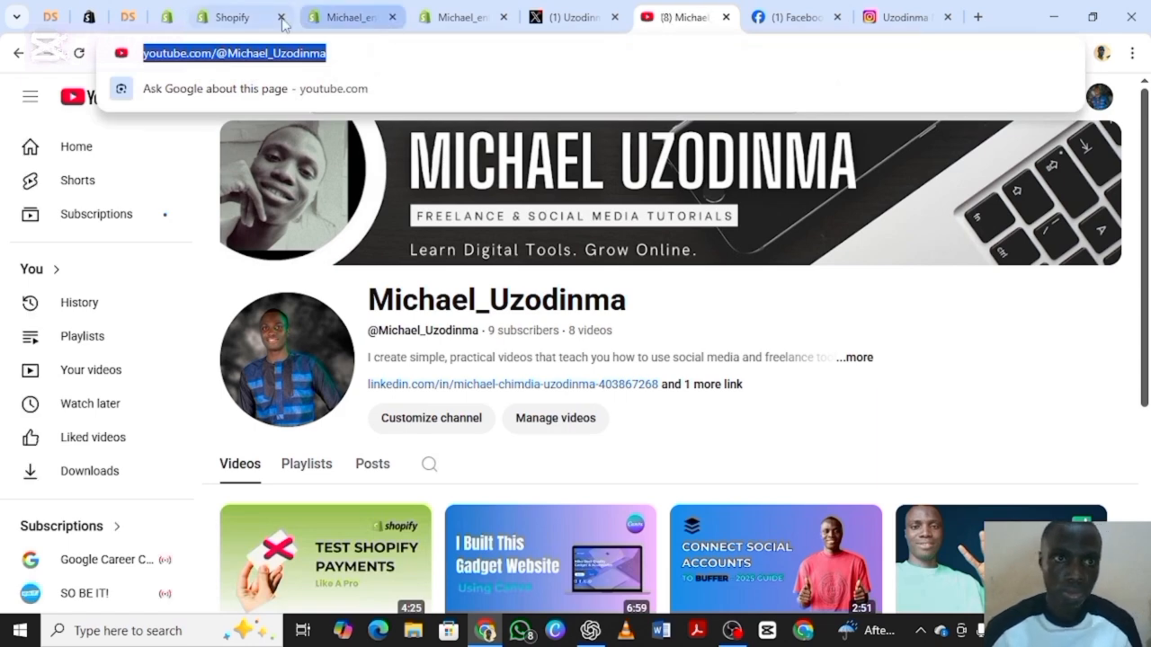
pyautogui.click(171, 21)
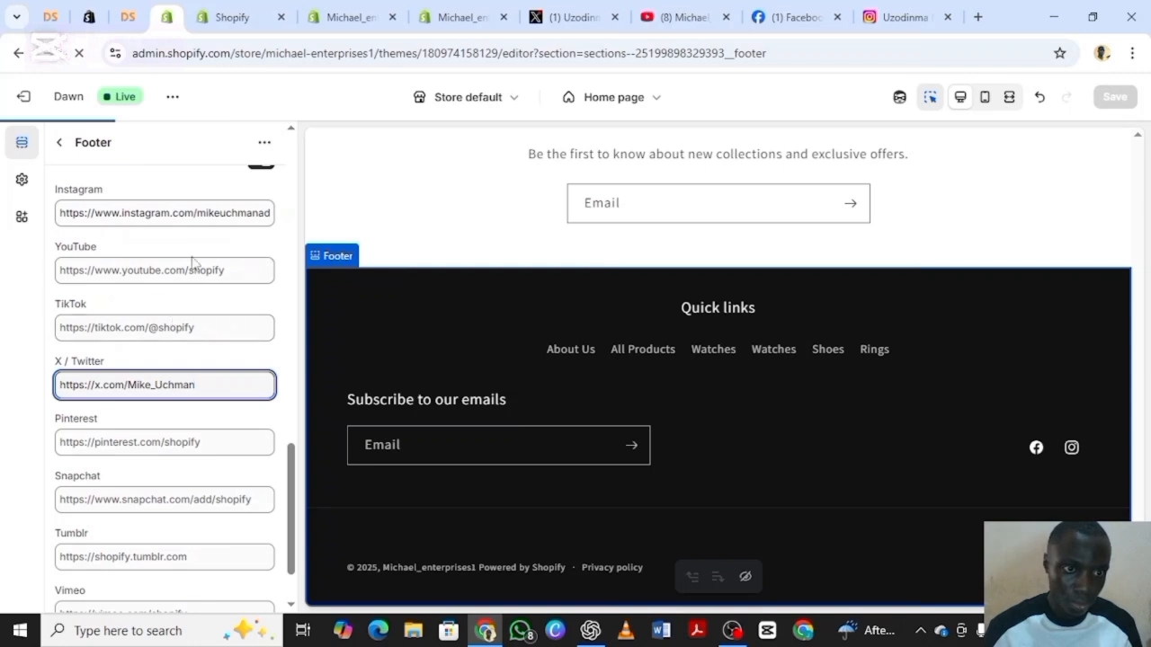
pyautogui.click(223, 271)
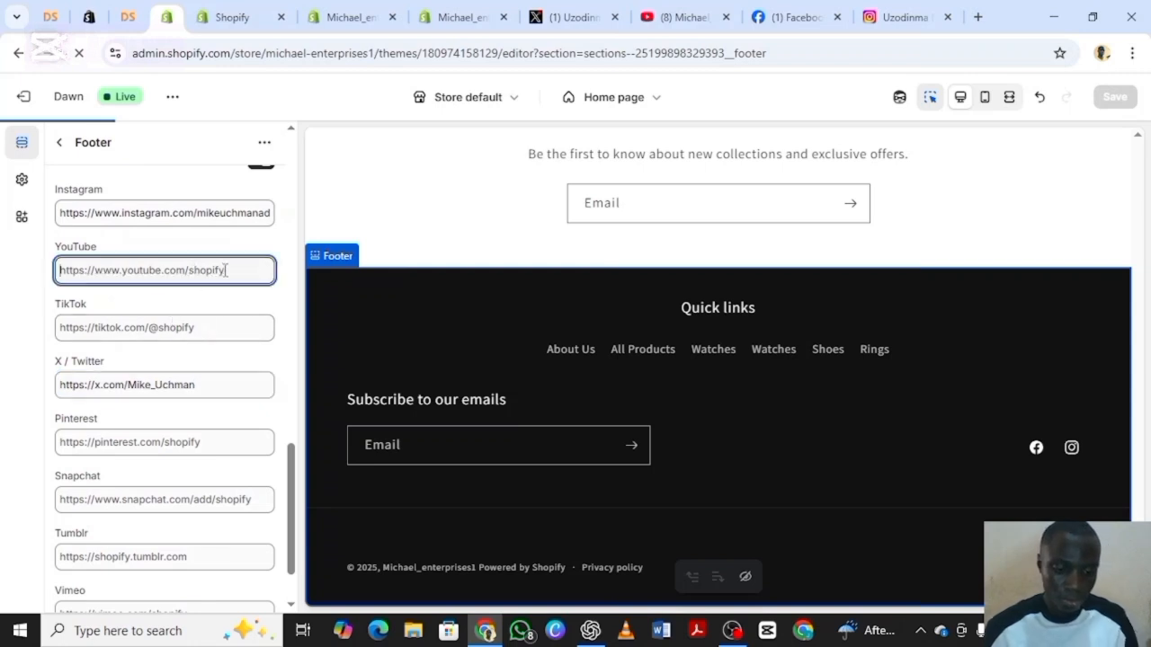
pyautogui.hotkey('ctrl', 'a')
pyautogui.hotkey('ctrl', 'v')
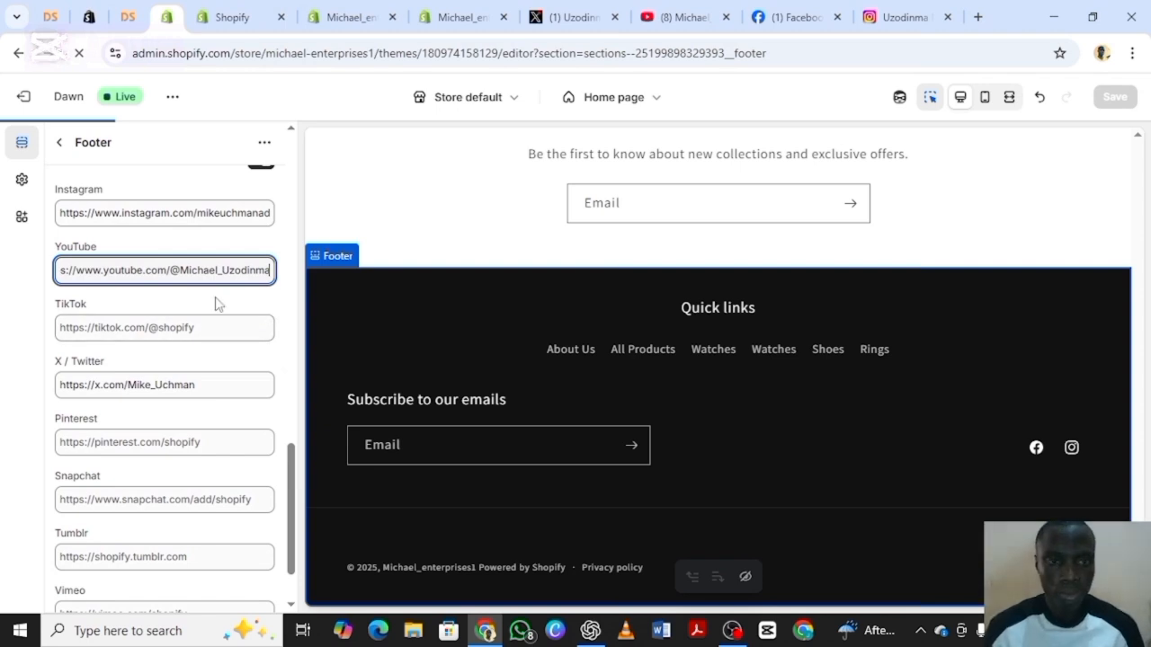
# - Check the footer's filled-in social media link fields and save the theme changes
pyautogui.scroll(3, 187, 311)
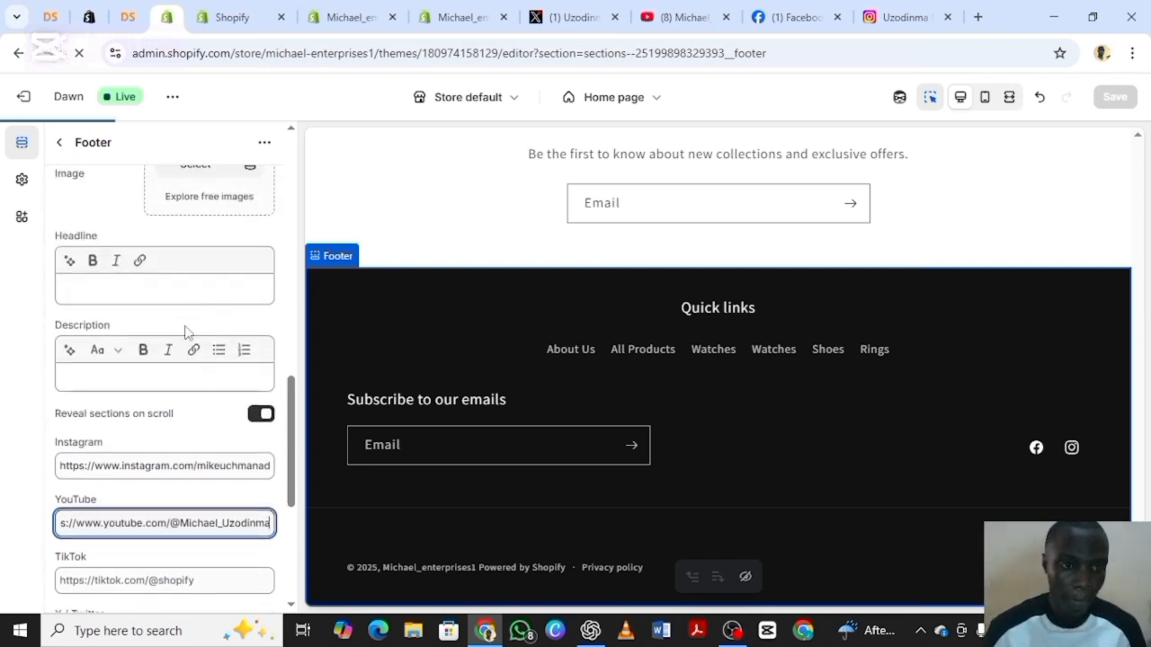
pyautogui.scroll(-2, 184, 331)
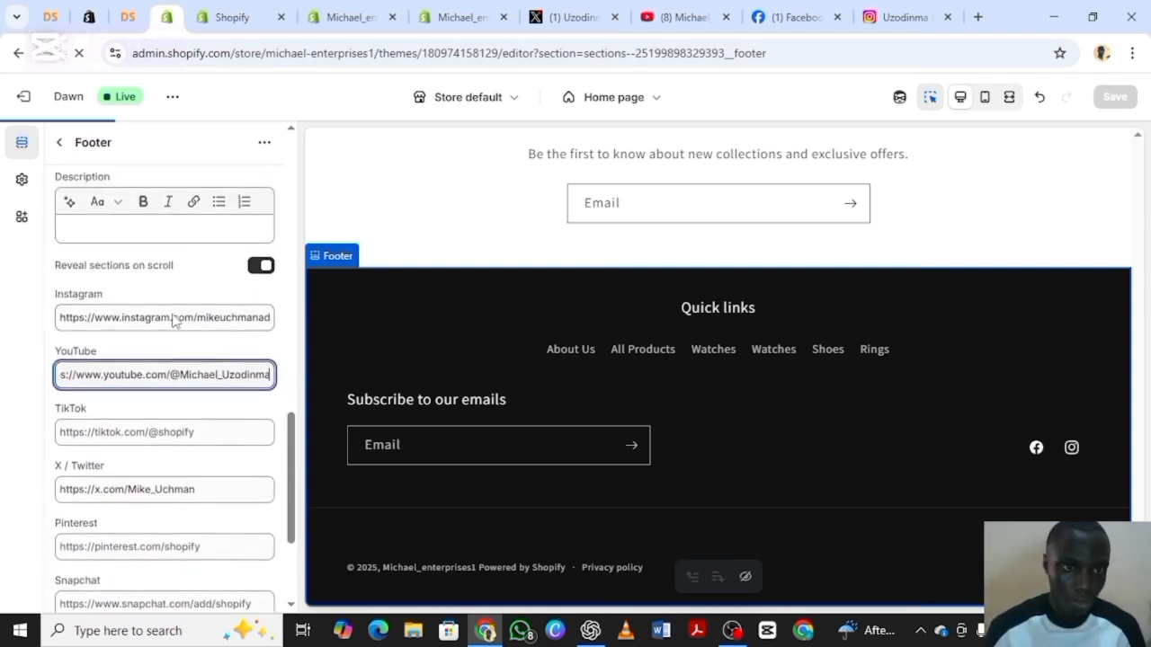
pyautogui.scroll(1, 175, 321)
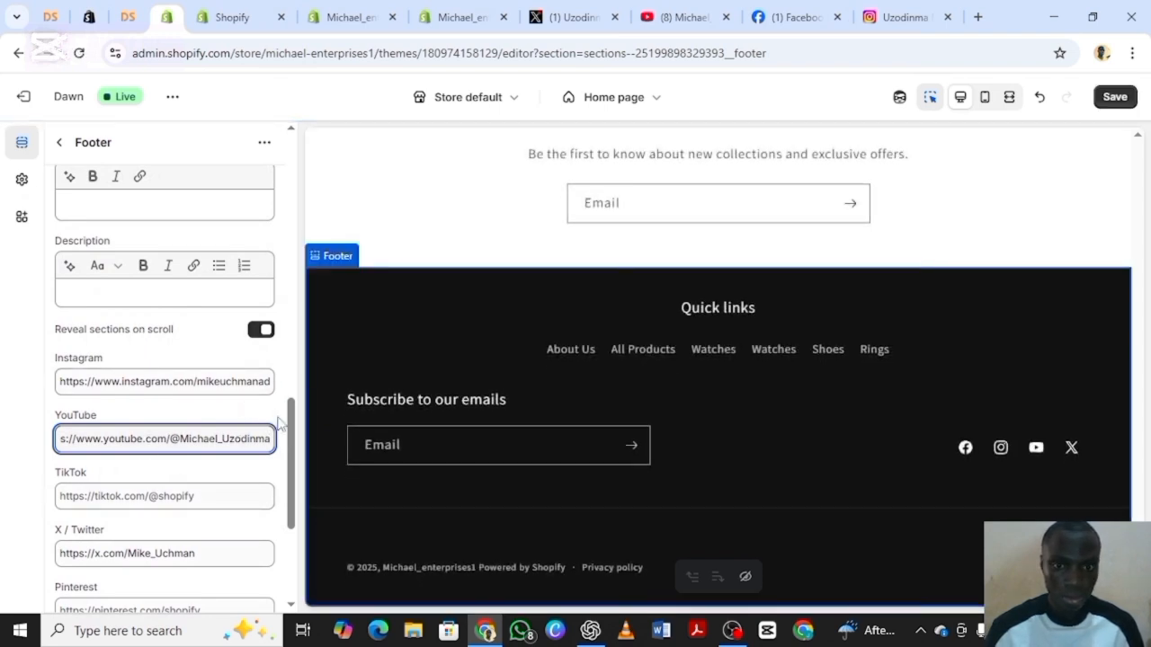
pyautogui.click(1115, 97)
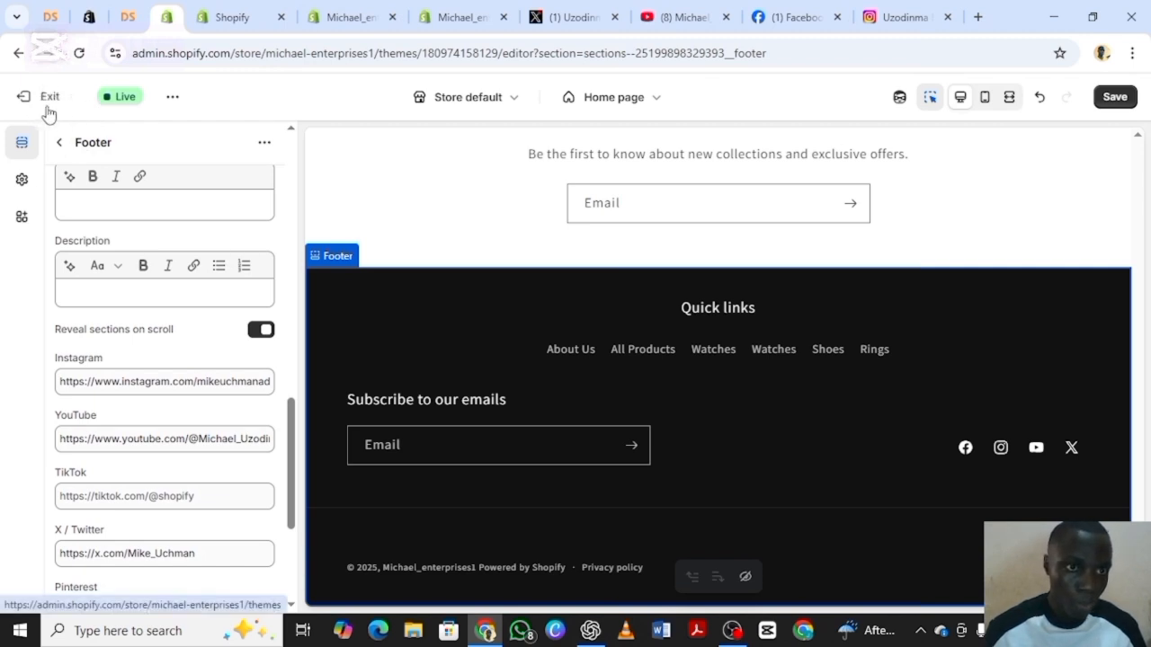
# - View the live storefront and inspect the quick links and social icons in its footer
pyautogui.click(172, 97)
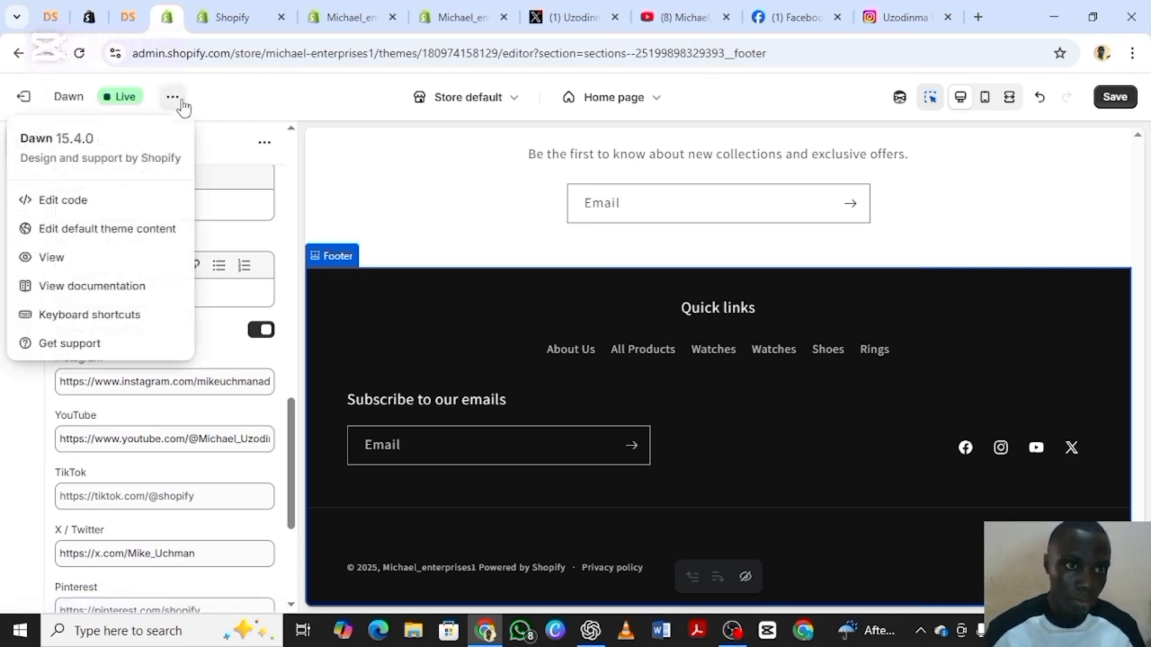
pyautogui.click(79, 263)
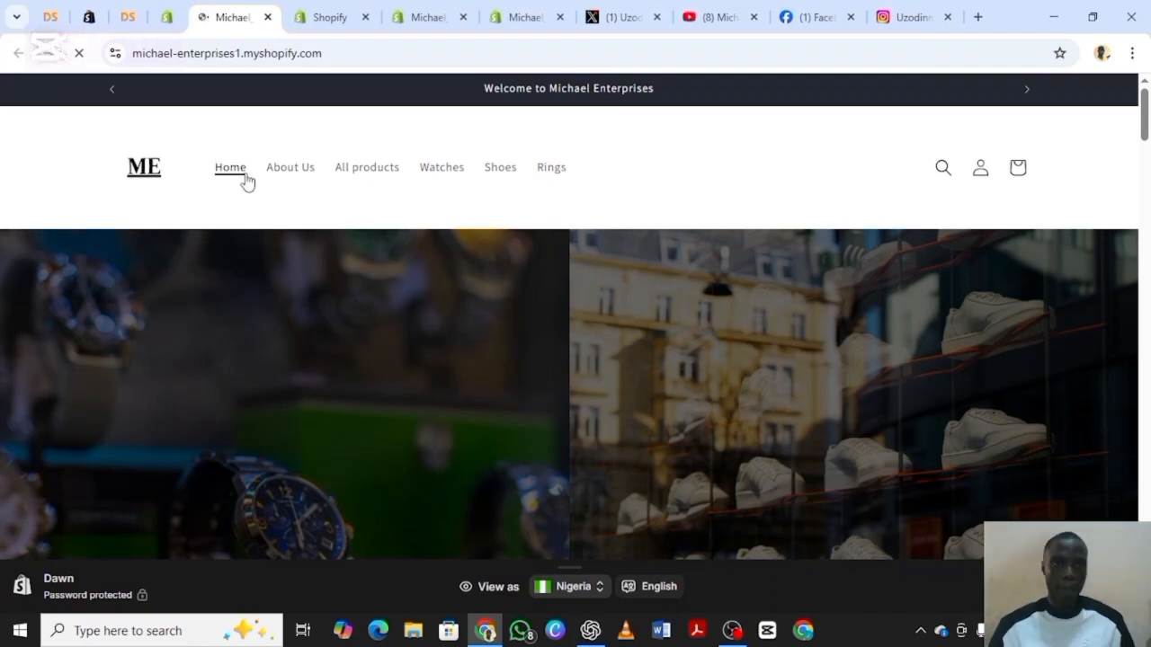
pyautogui.scroll(-10, 434, 226)
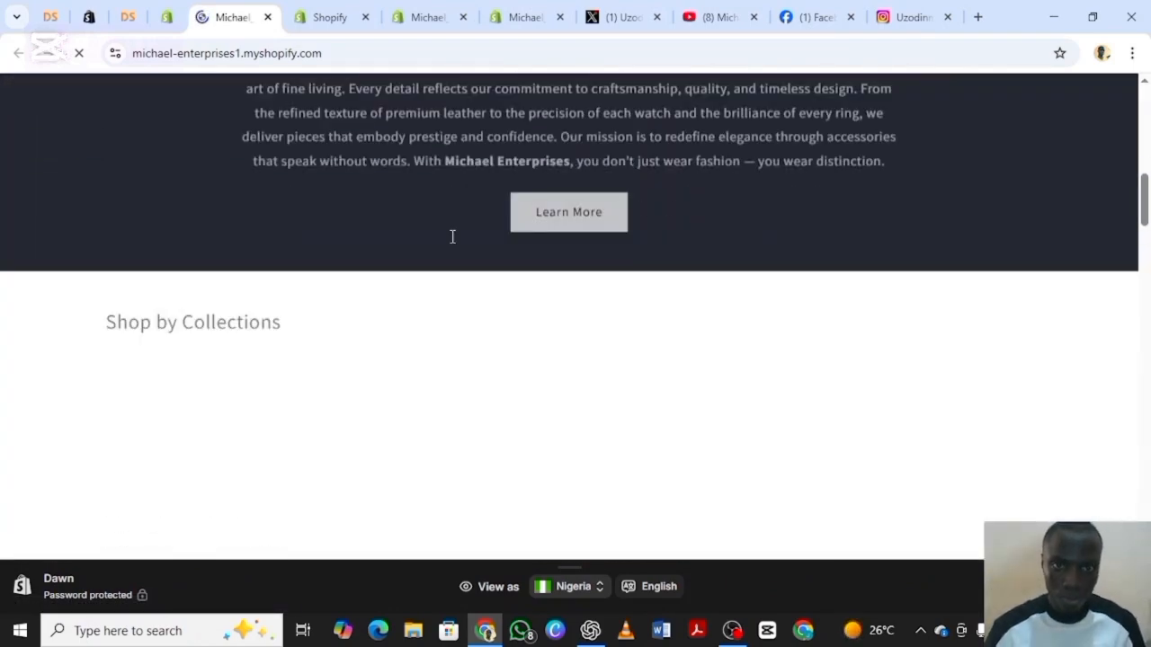
pyautogui.scroll(-15, 452, 242)
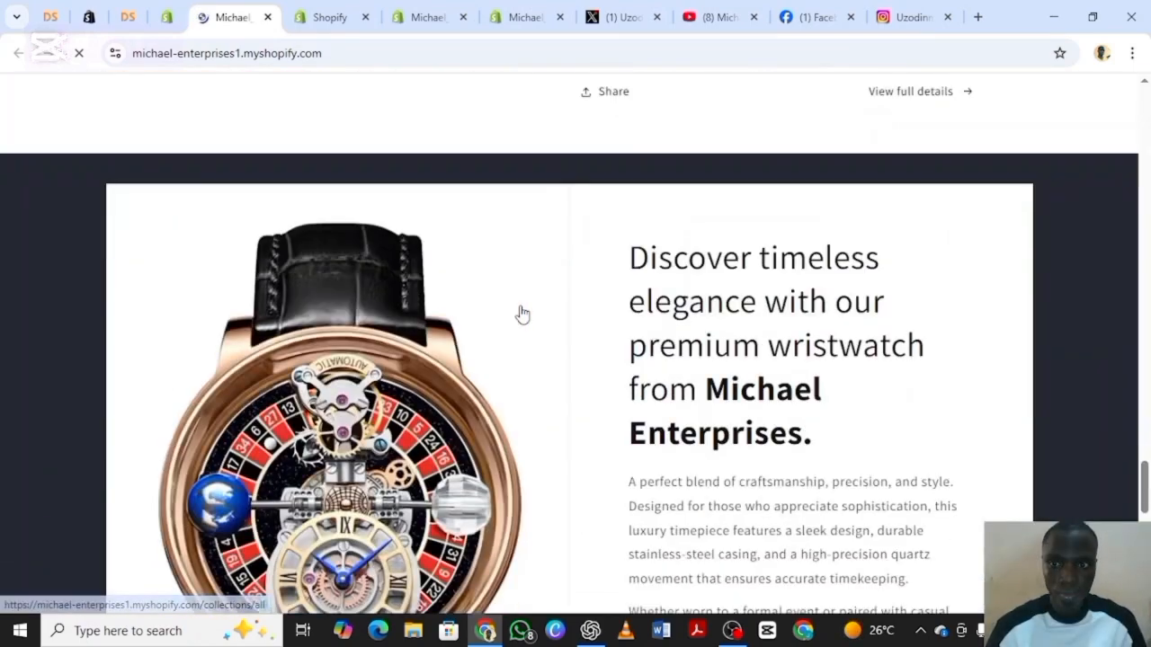
pyautogui.scroll(-10, 523, 314)
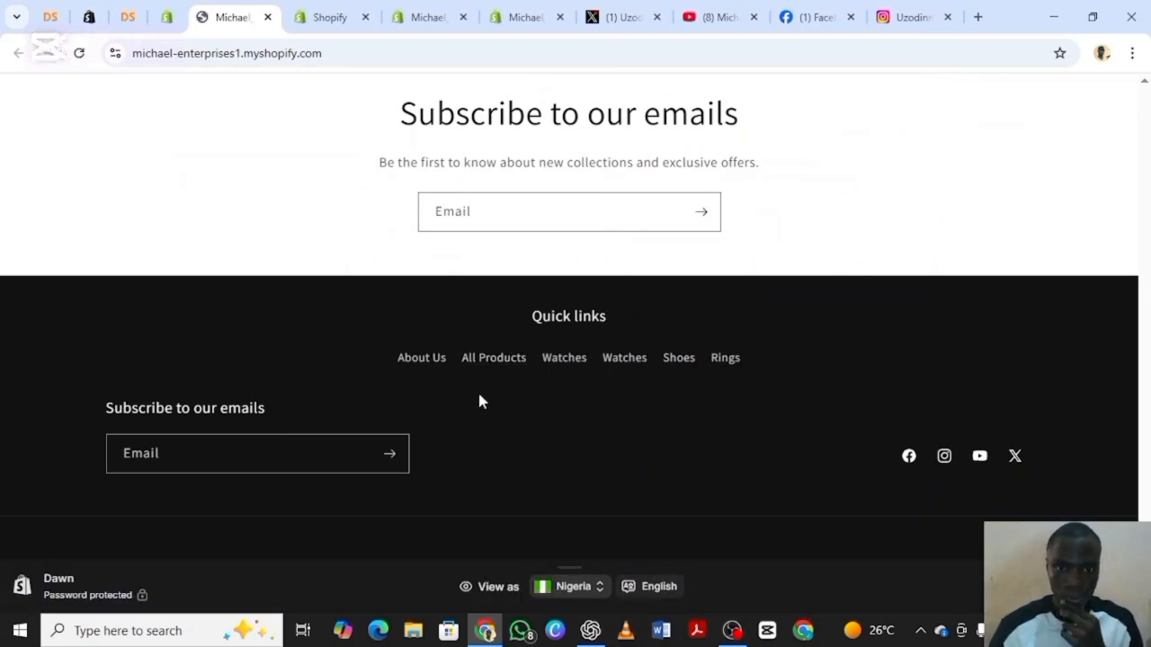
# - Test the footer's All Products and Watches quick links and look through the products on both pages
pyautogui.click(486, 363)
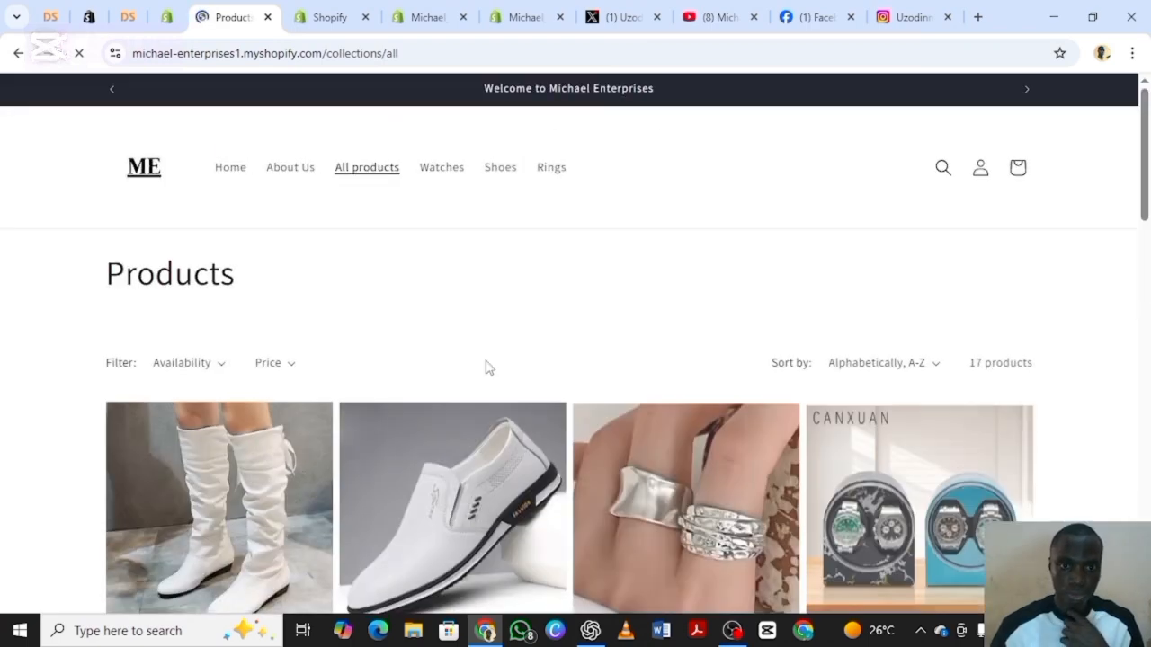
pyautogui.scroll(-8, 324, 324)
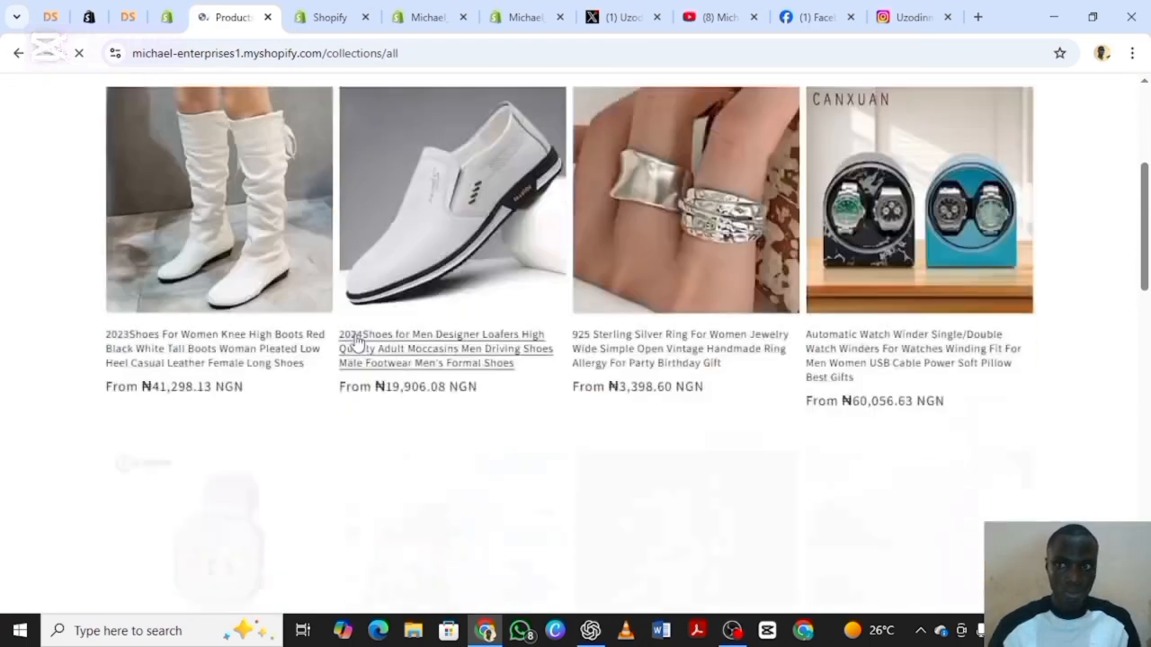
pyautogui.scroll(8, 269, 270)
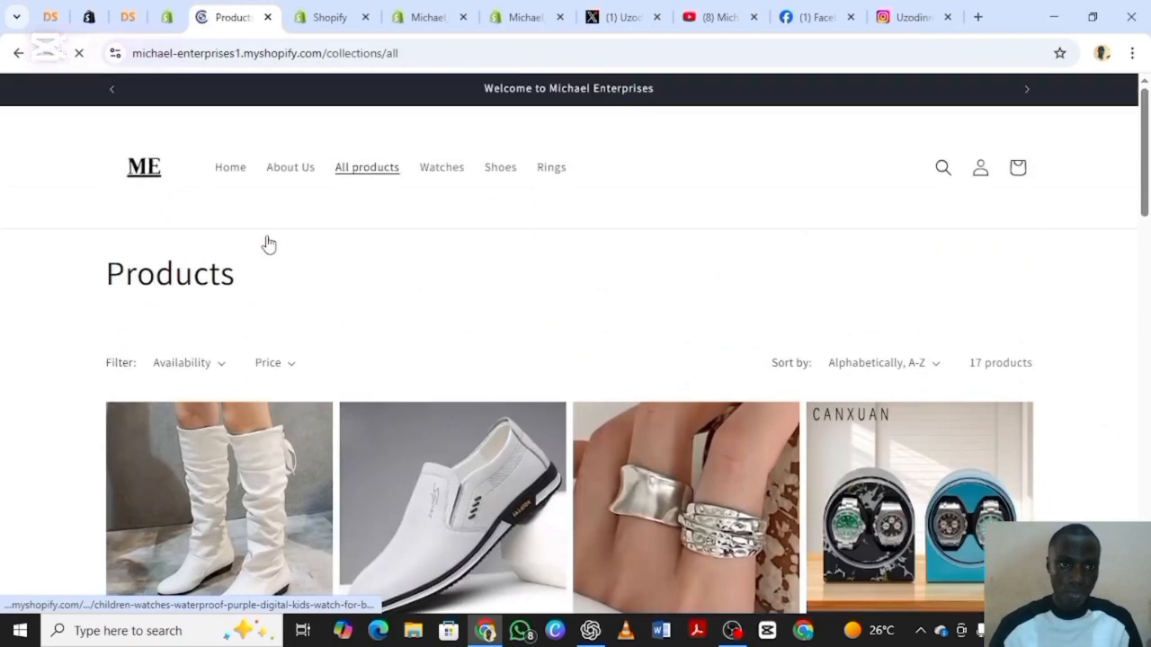
pyautogui.scroll(-8, 311, 349)
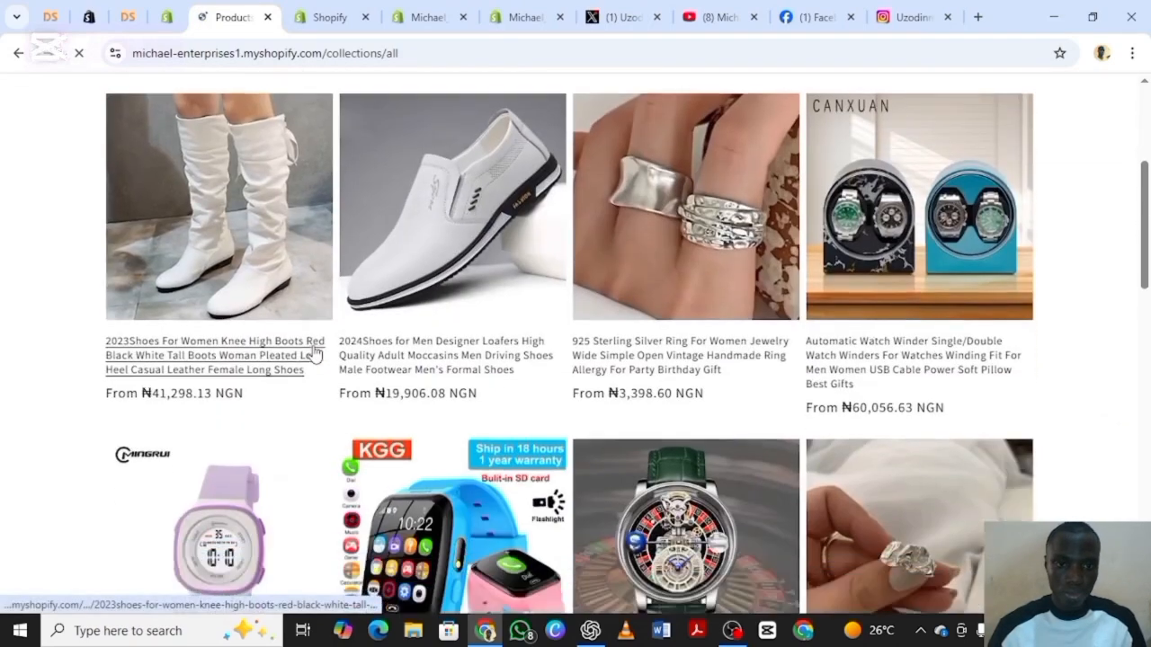
pyautogui.scroll(-7, 314, 353)
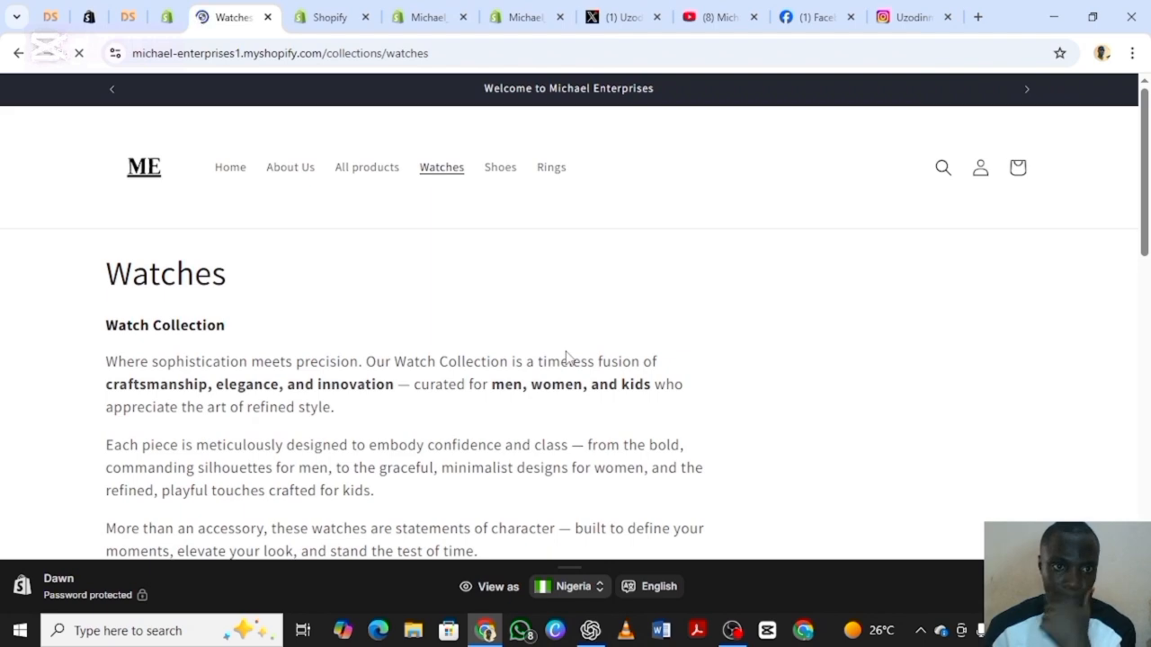
pyautogui.scroll(-5, 458, 407)
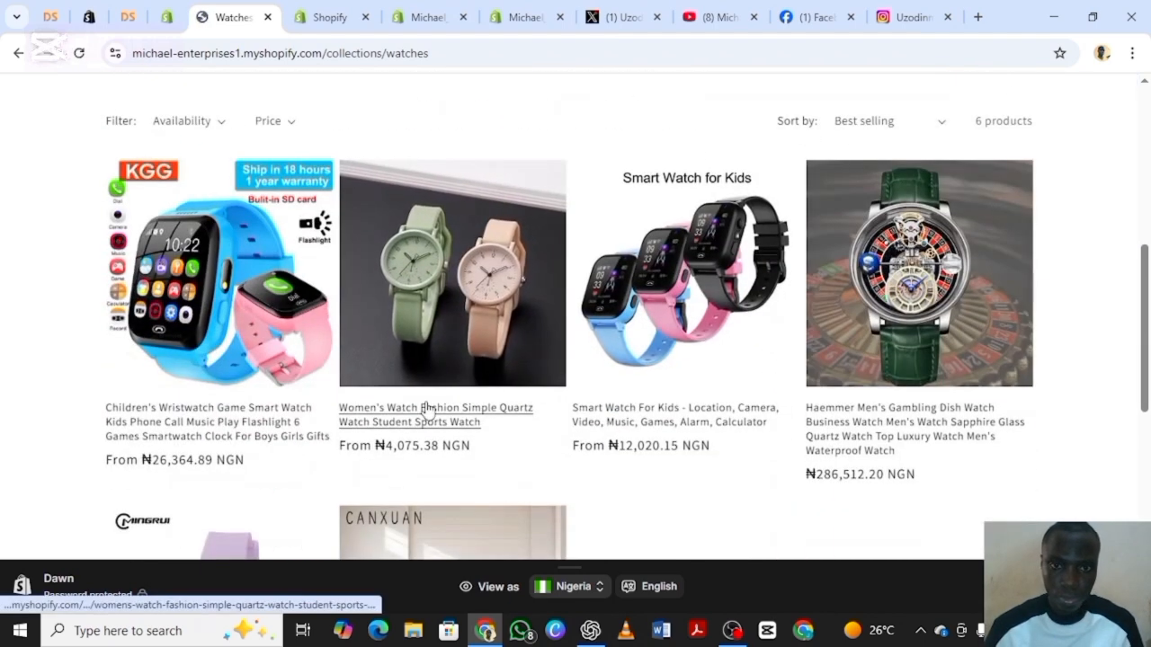
# - Test the footer's Shoes quick link and look through the shoes collection page
pyautogui.scroll(-7, 432, 395)
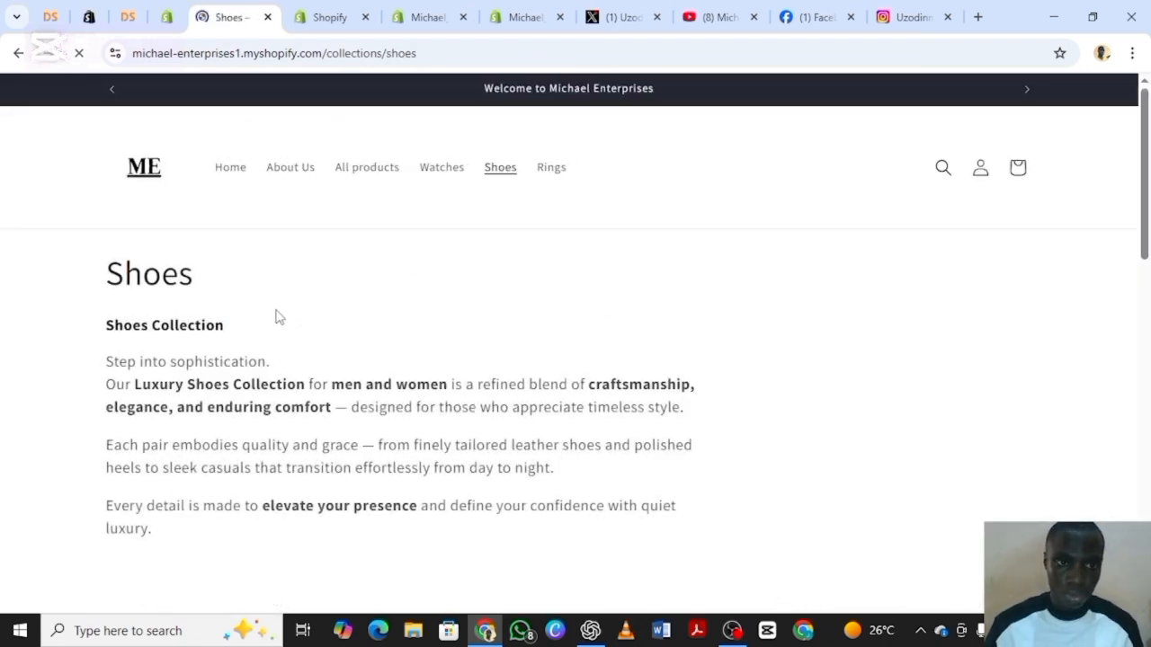
pyautogui.scroll(-2, 270, 315)
pyautogui.scroll(-5, 274, 319)
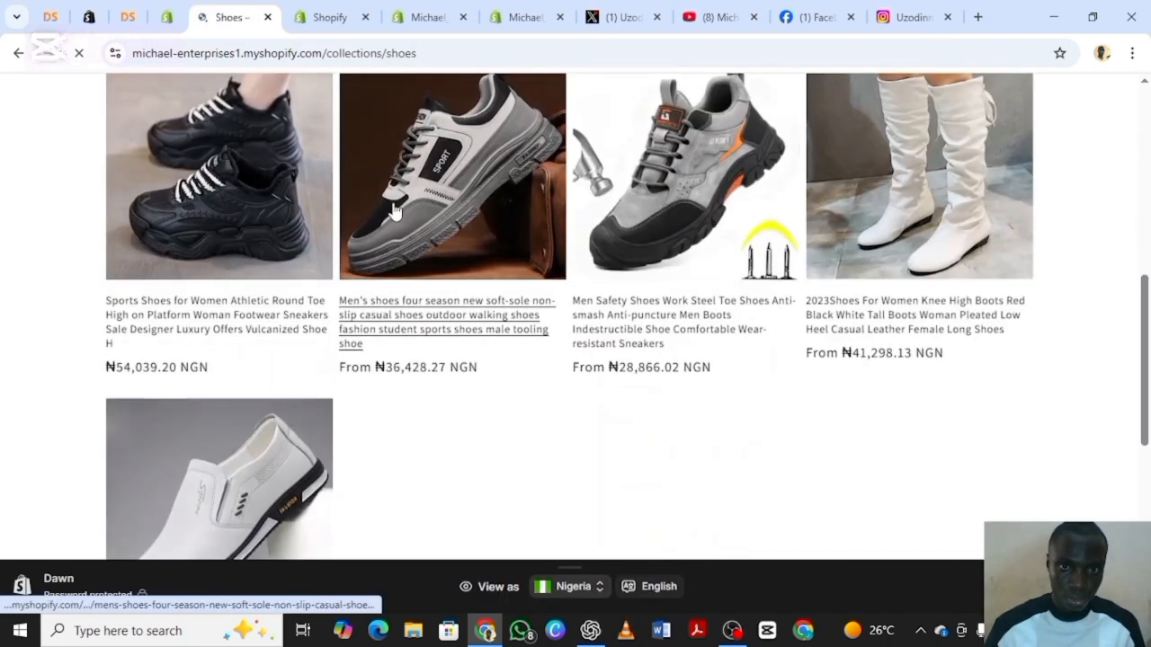
pyautogui.scroll(-4, 347, 270)
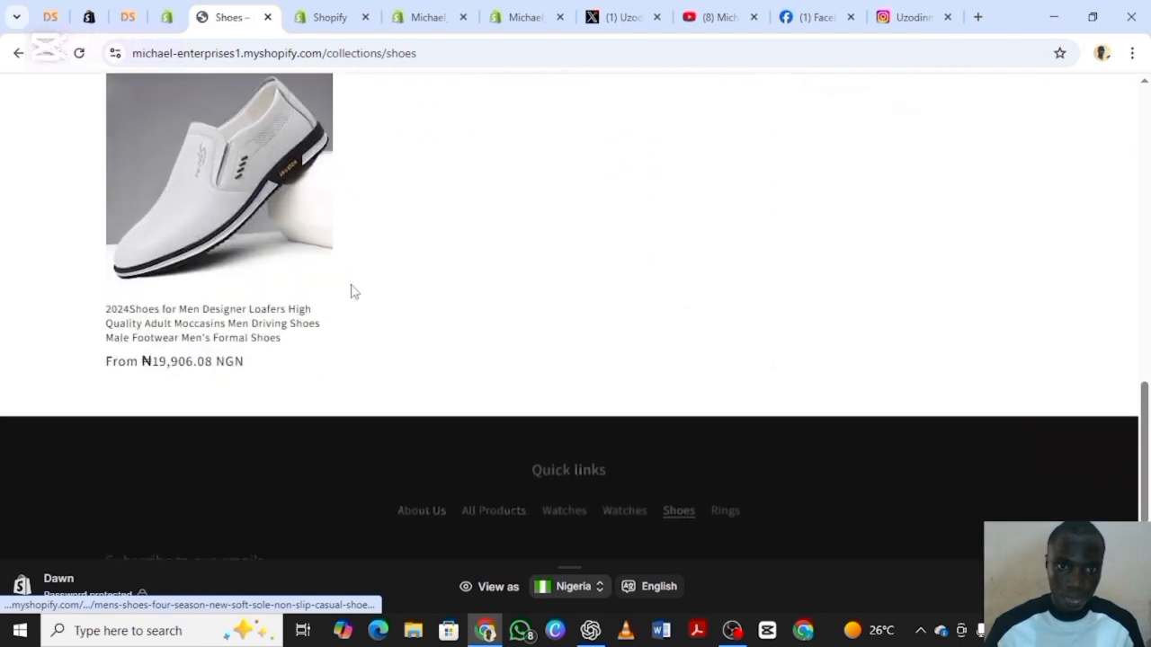
pyautogui.scroll(4, 306, 265)
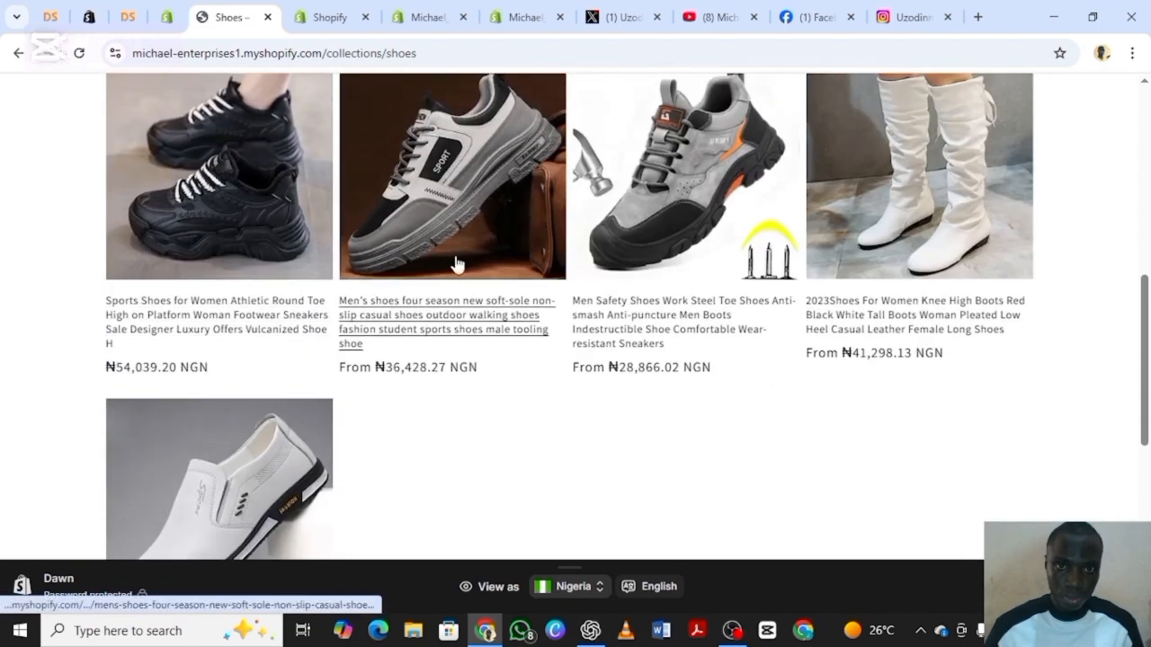
# - Test the footer's Rings quick link and look through the rings collection page
pyautogui.scroll(-4, 455, 261)
pyautogui.scroll(-2, 750, 355)
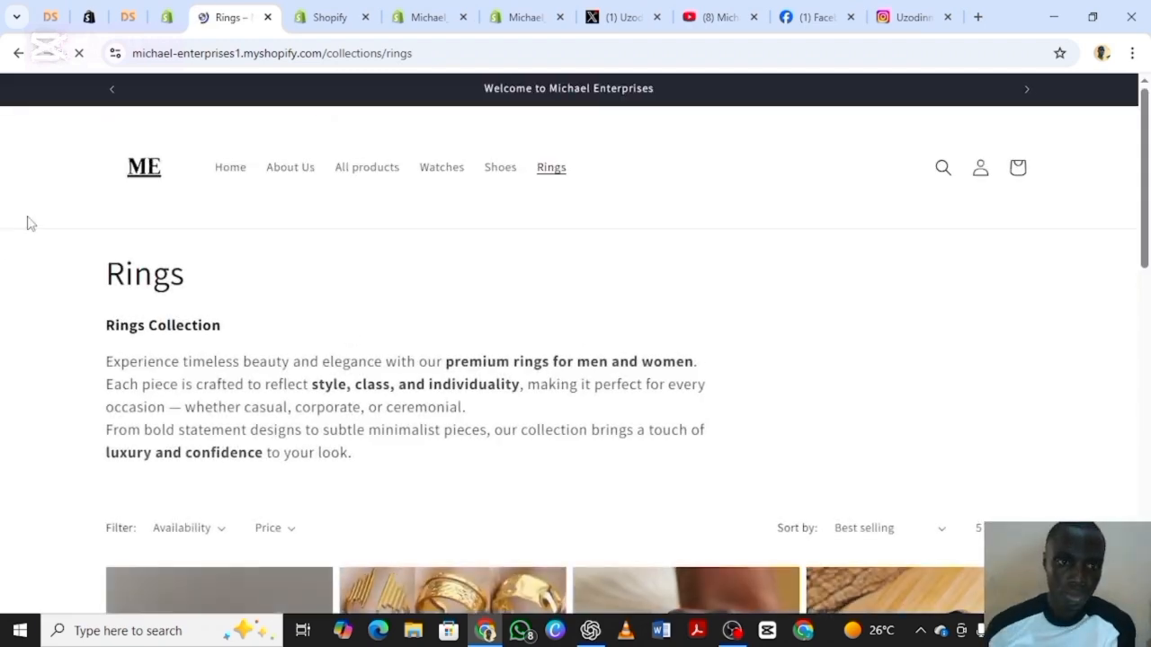
pyautogui.scroll(-5, 165, 265)
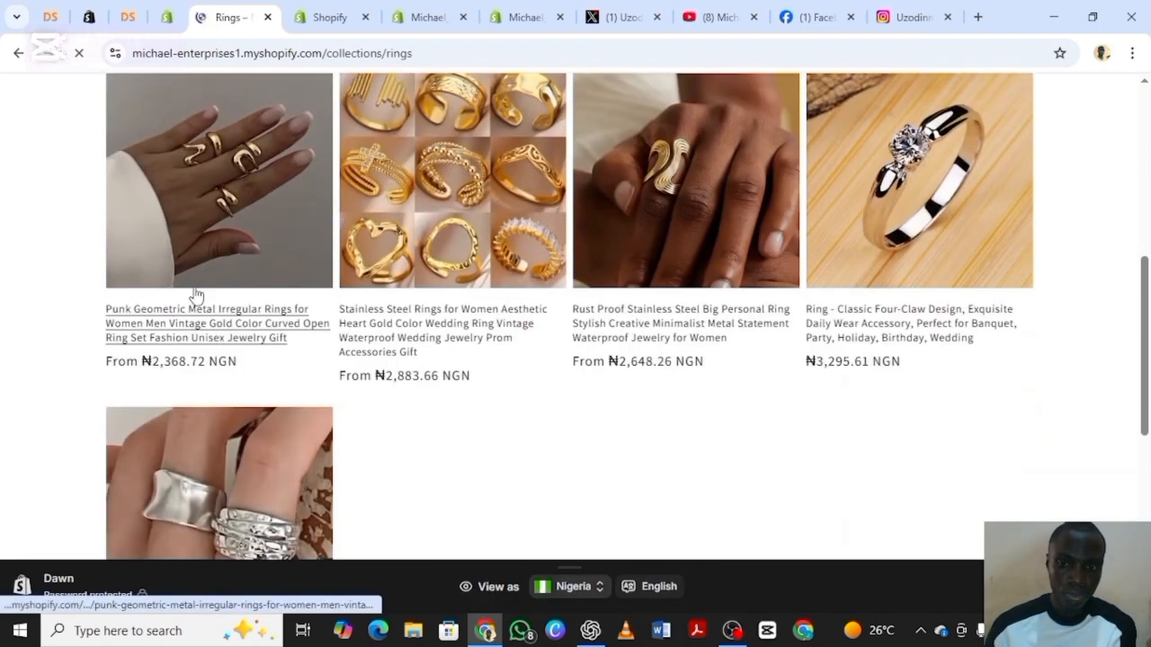
pyautogui.scroll(-5, 196, 295)
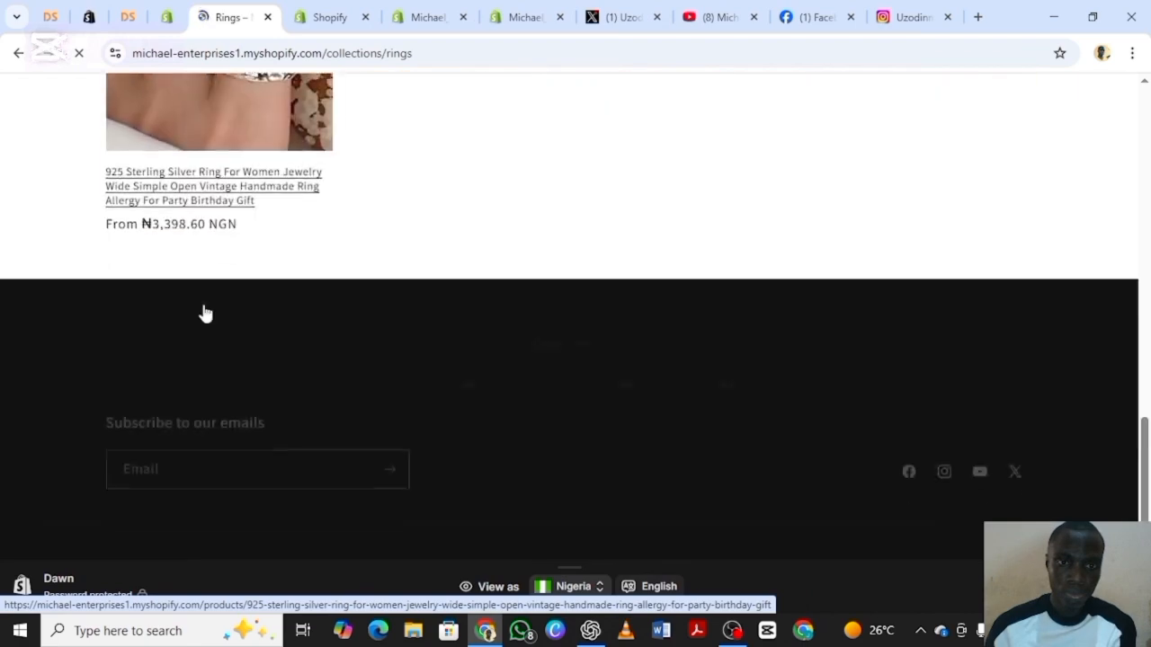
pyautogui.scroll(6, 393, 334)
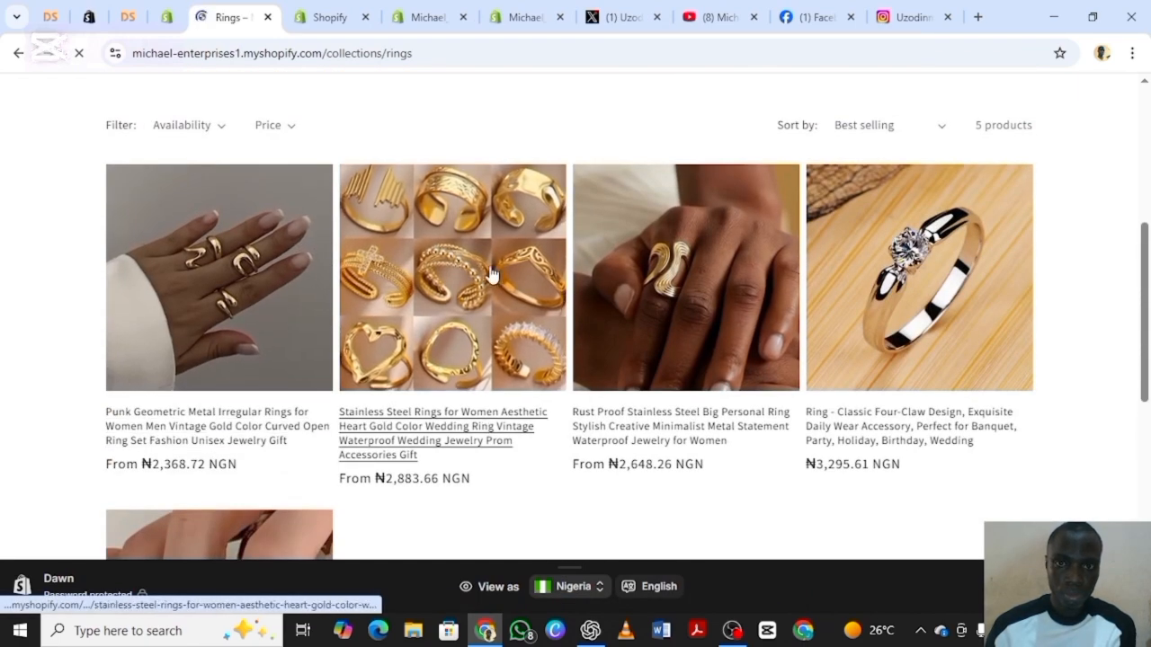
# - Test the footer's Facebook icon, look over the linked profile and return to the store
pyautogui.scroll(-6, 485, 295)
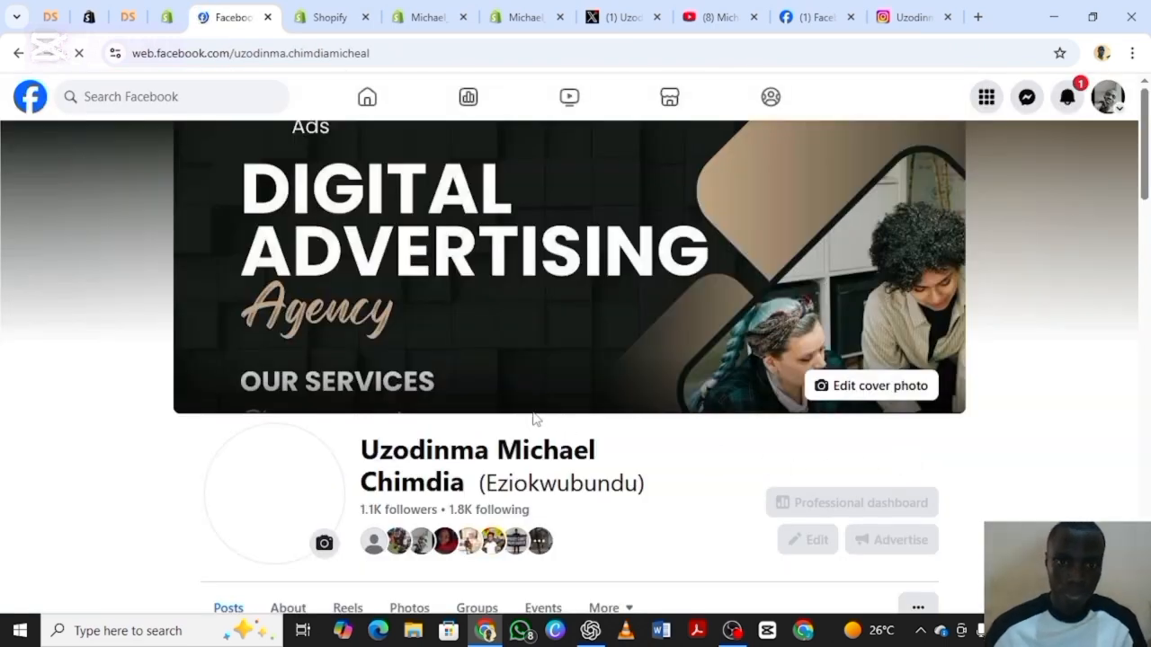
pyautogui.scroll(-3, 283, 405)
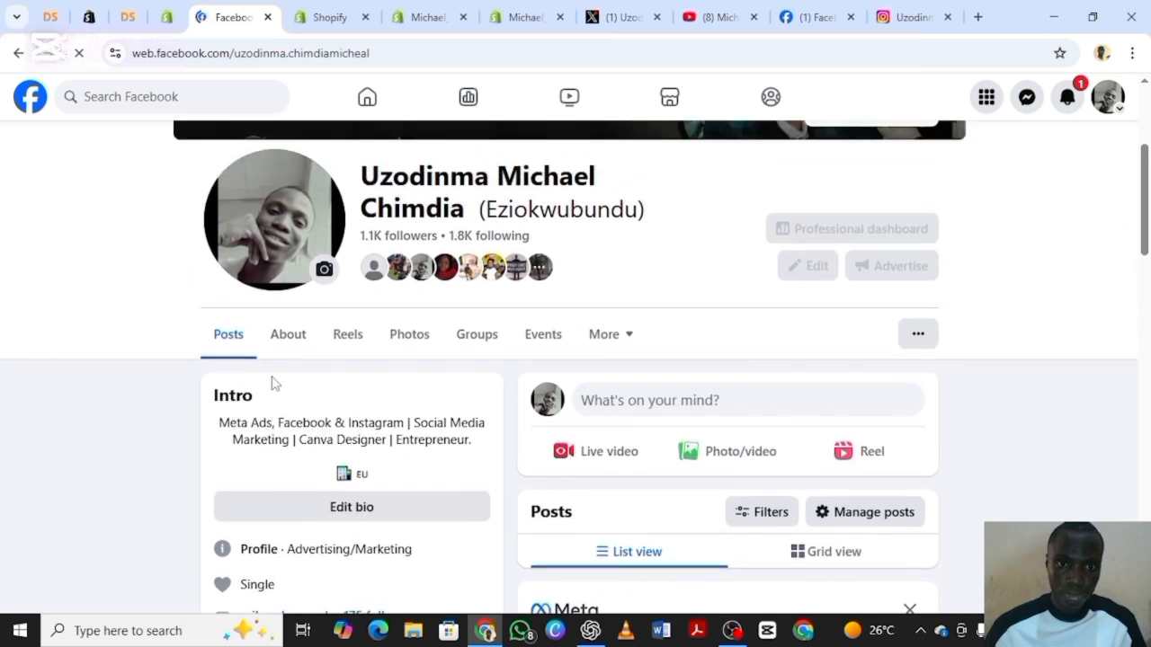
pyautogui.scroll(1, 266, 377)
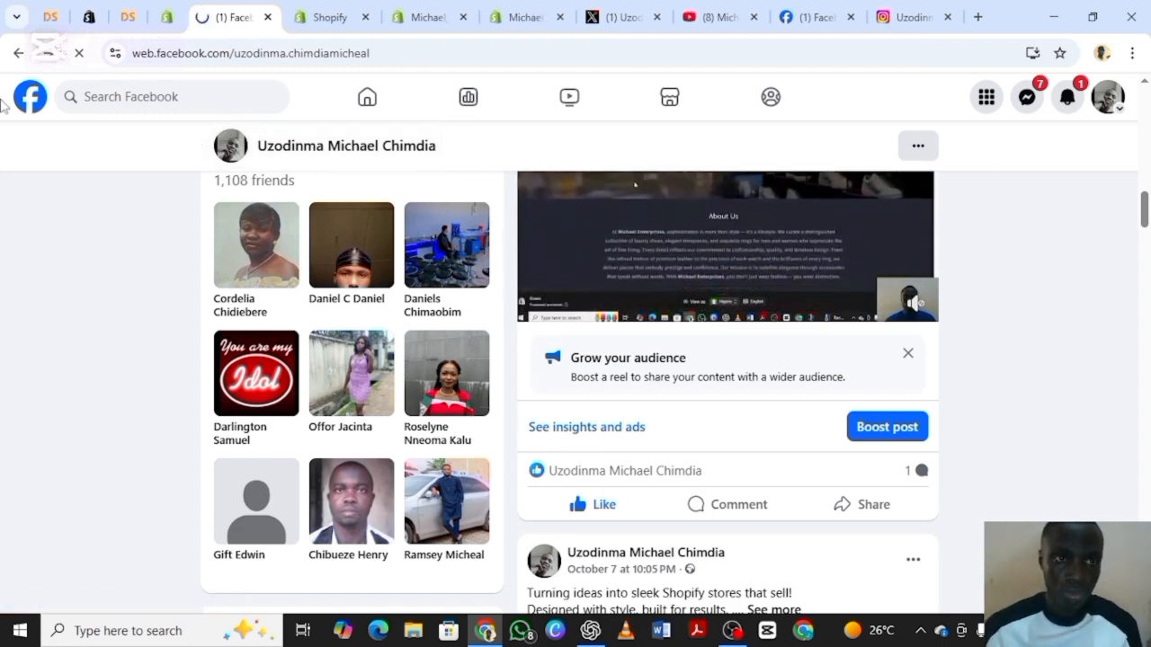
pyautogui.click(18, 53)
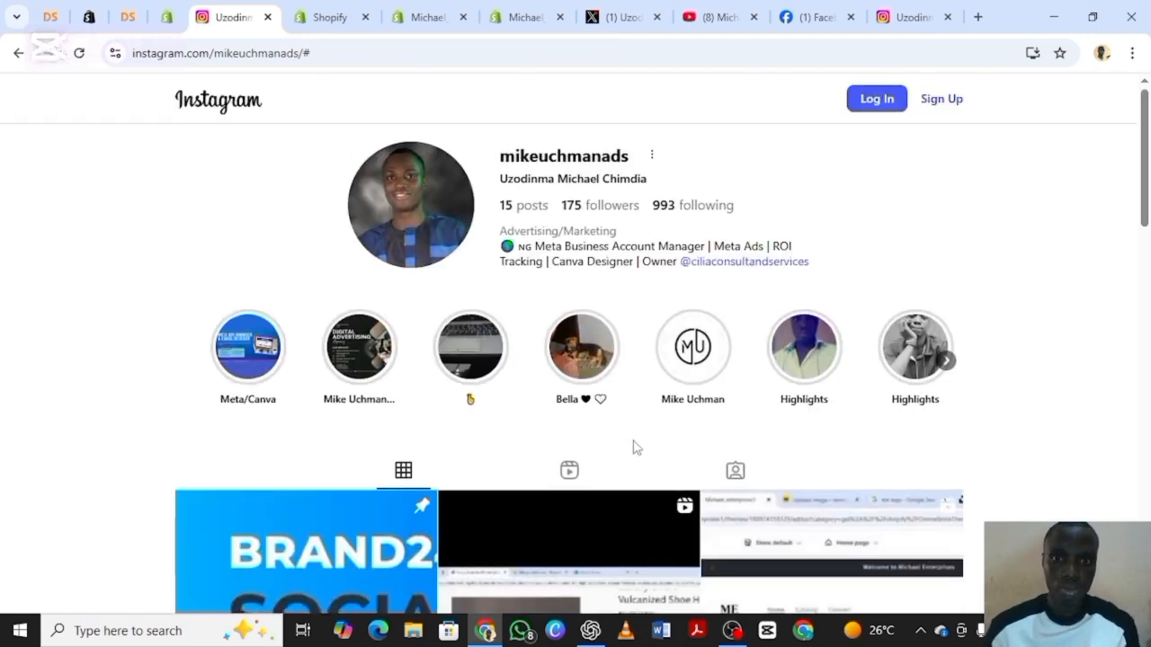
# - Test the footer's Instagram and YouTube icons by looking over the profile and channel they link to
pyautogui.scroll(-2, 634, 445)
pyautogui.scroll(2, 634, 445)
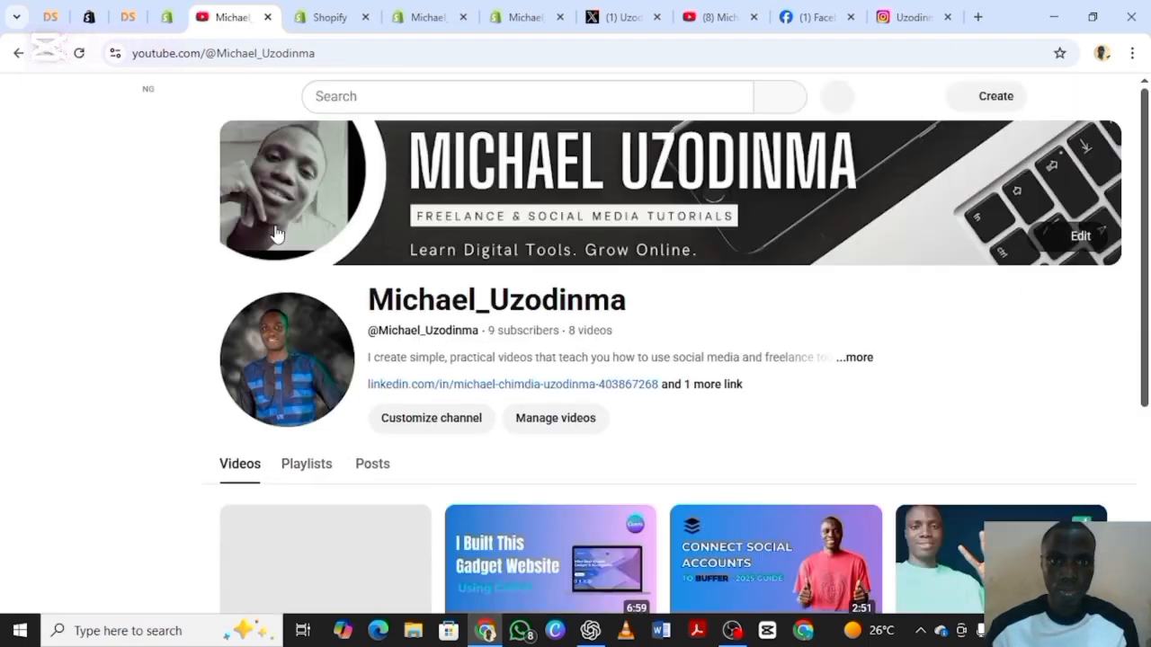
pyautogui.scroll(-2, 333, 261)
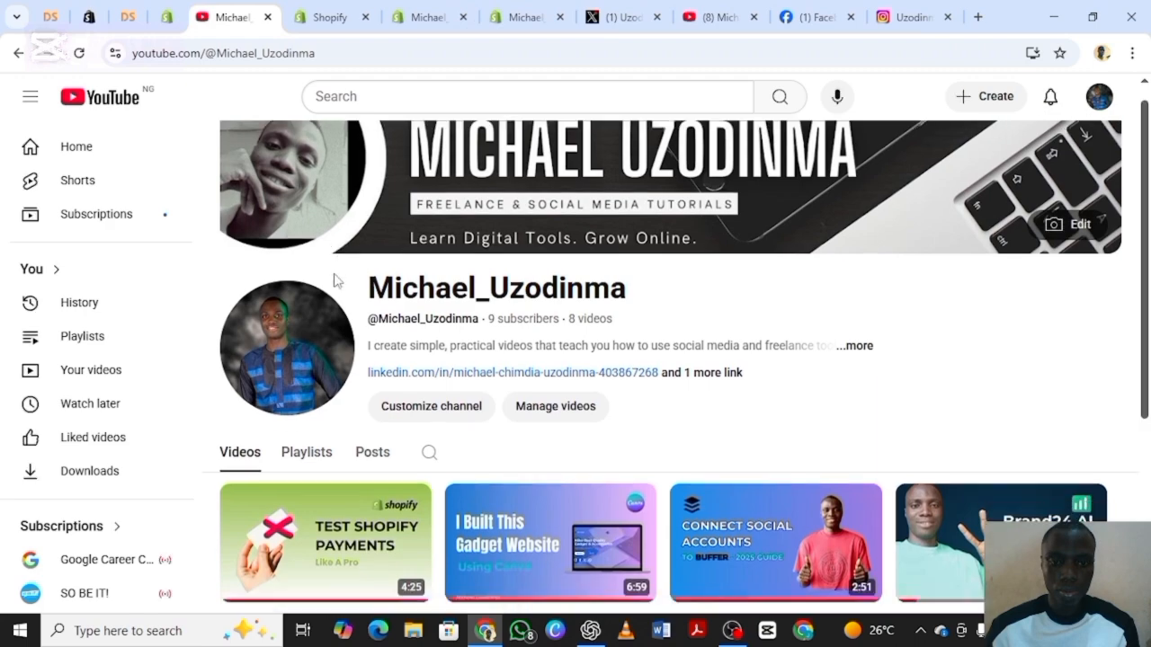
# - Look through the videos on the linked YouTube channel and return to the store's rings collection page
pyautogui.scroll(-2, 337, 283)
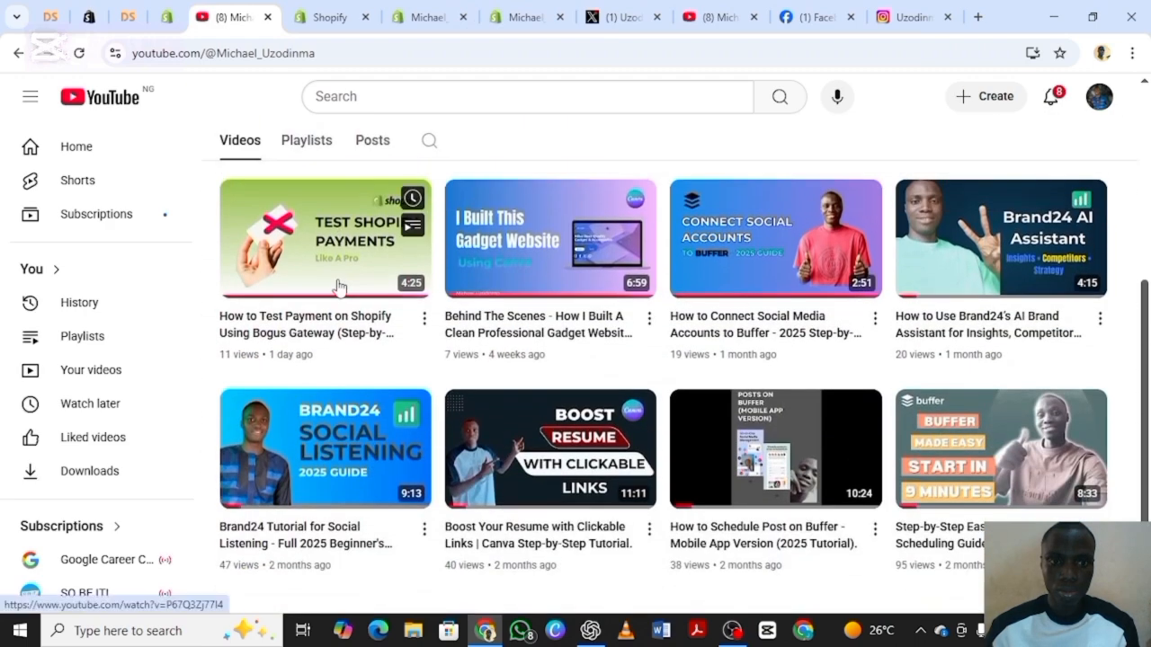
pyautogui.scroll(4, 338, 286)
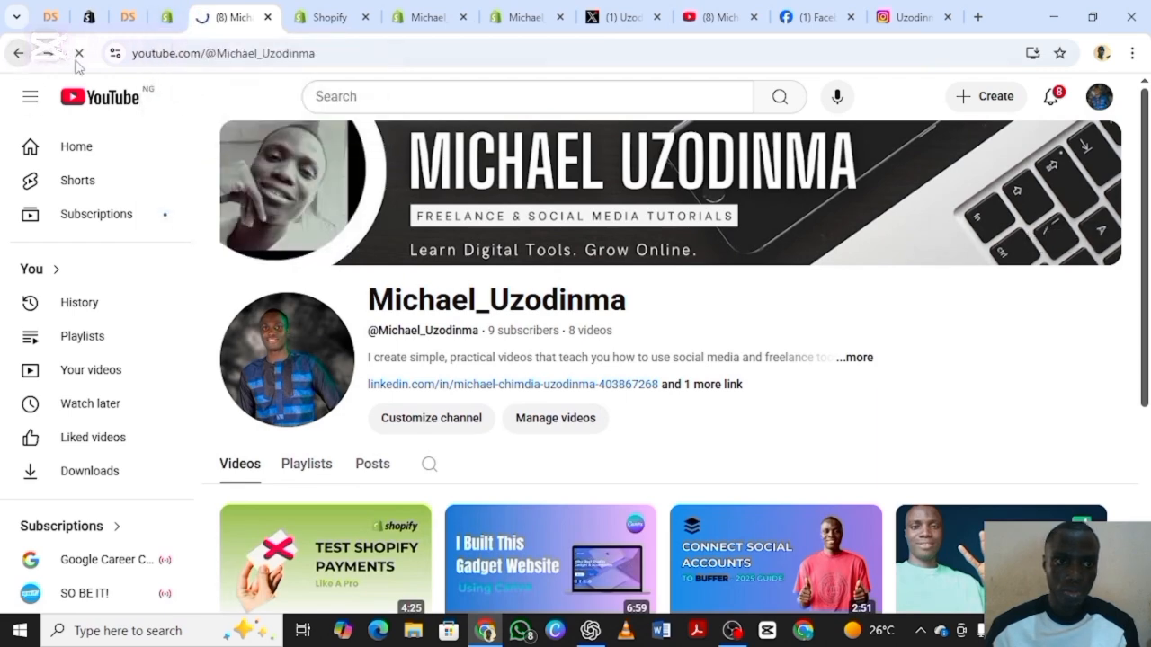
# - Test the footer's X icon, look over the linked profile and return to the store
pyautogui.scroll(-10, 468, 184)
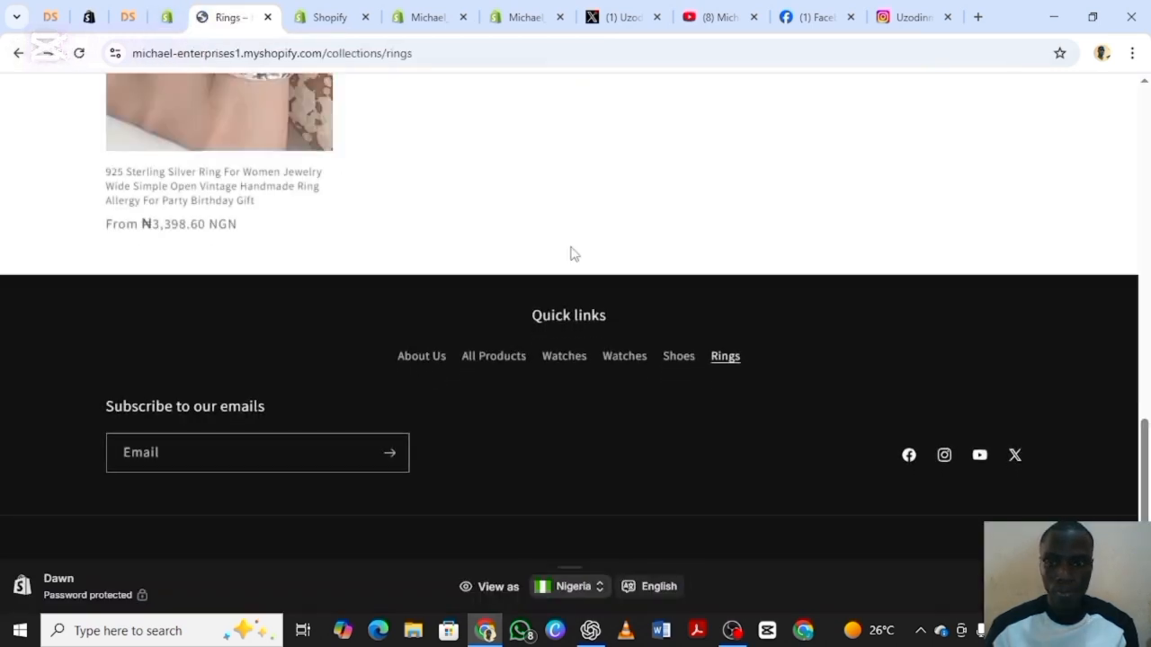
pyautogui.click(1015, 457)
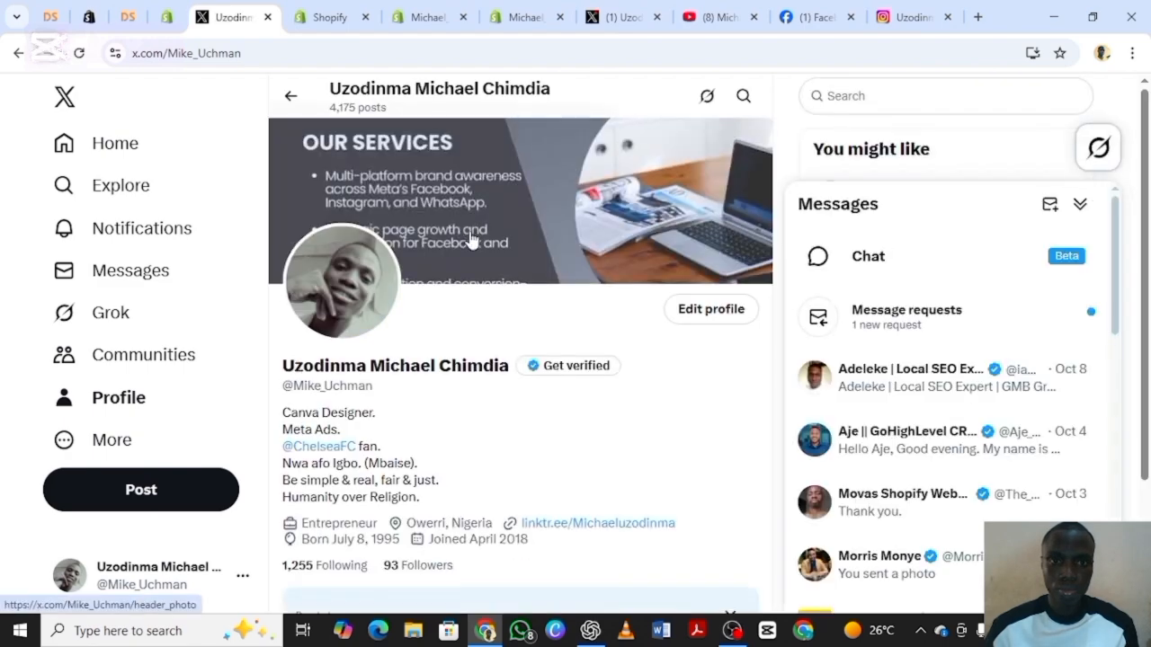
pyautogui.scroll(-2, 470, 236)
pyautogui.scroll(2, 467, 241)
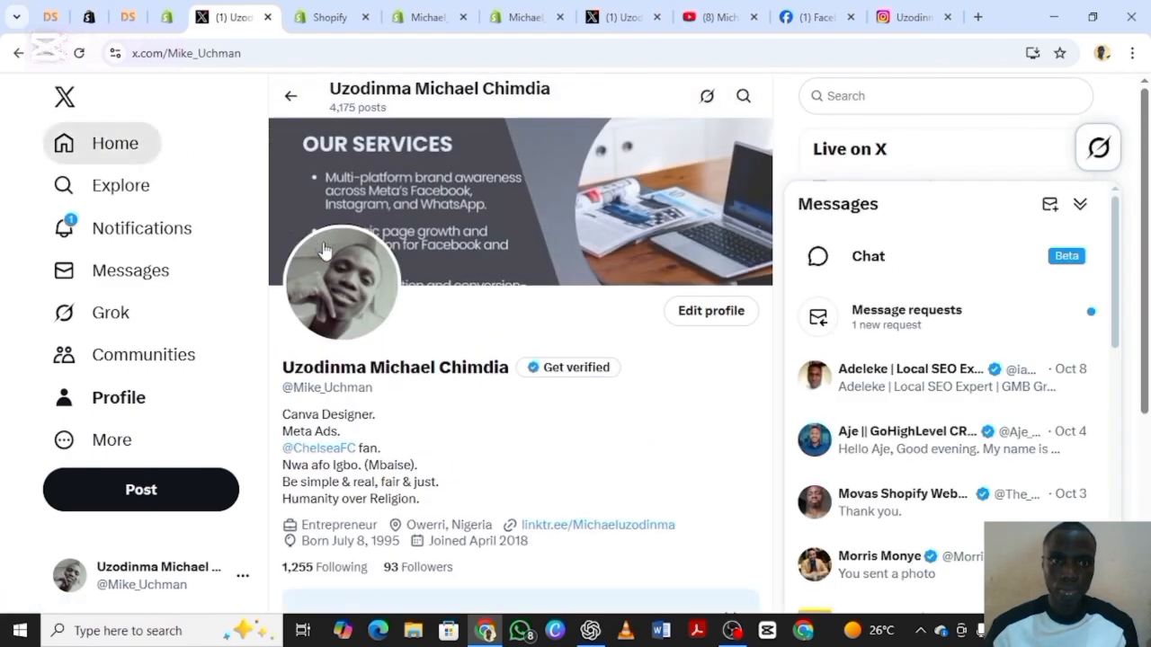
pyautogui.scroll(-2, 117, 153)
pyautogui.scroll(2, 108, 161)
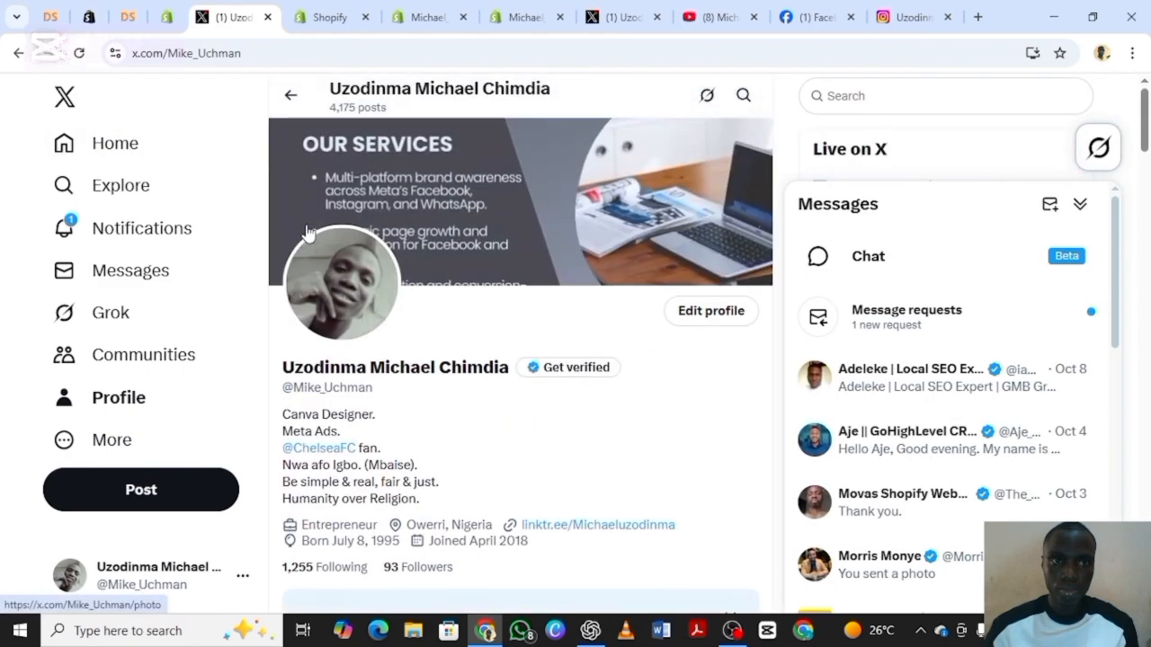
pyautogui.click(17, 54)
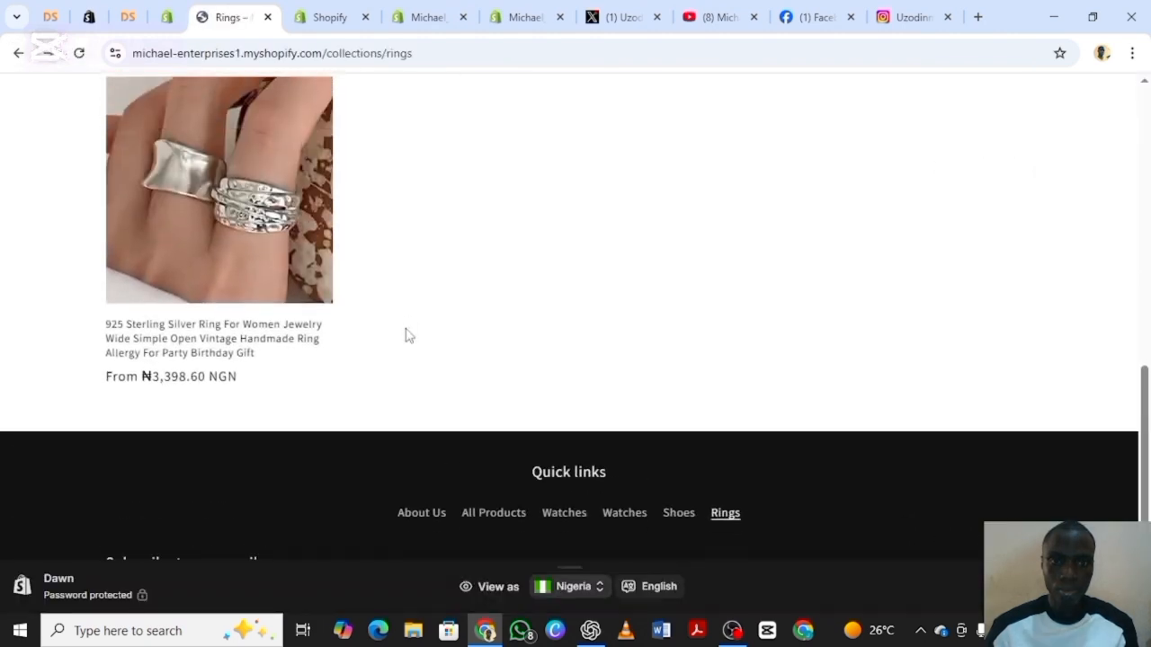
# - Open the store's home page and review its sections from the welcome banner down to the featured wristwatch
pyautogui.scroll(1, 402, 347)
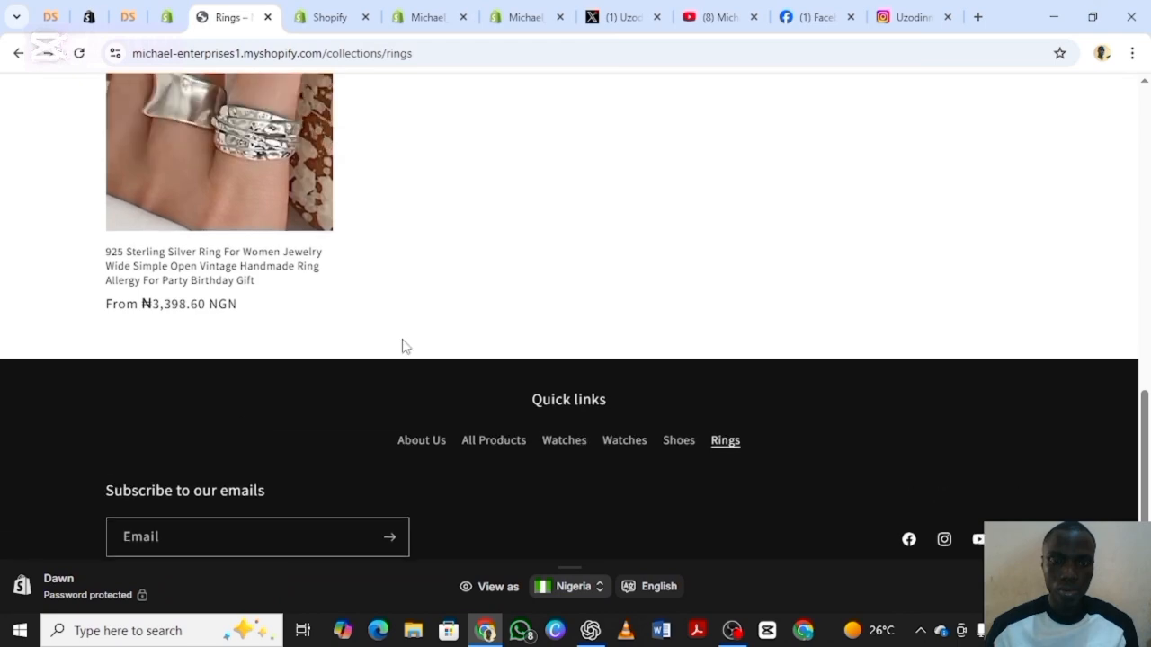
pyautogui.scroll(10, 402, 346)
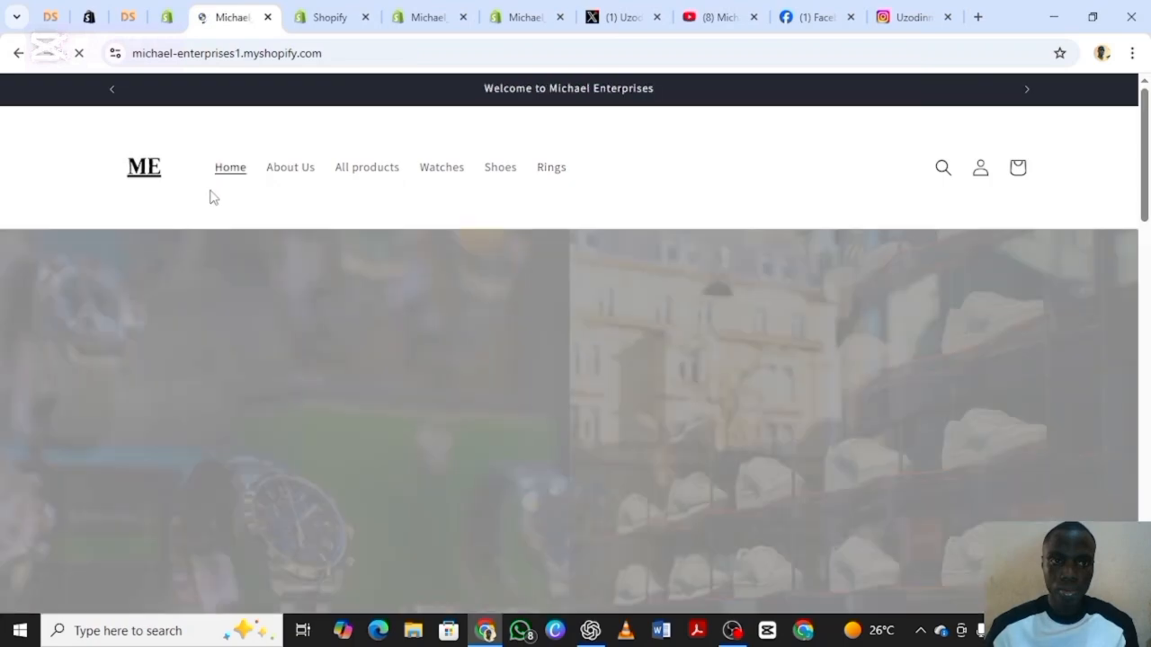
pyautogui.scroll(-2, 286, 245)
pyautogui.scroll(-10, 290, 254)
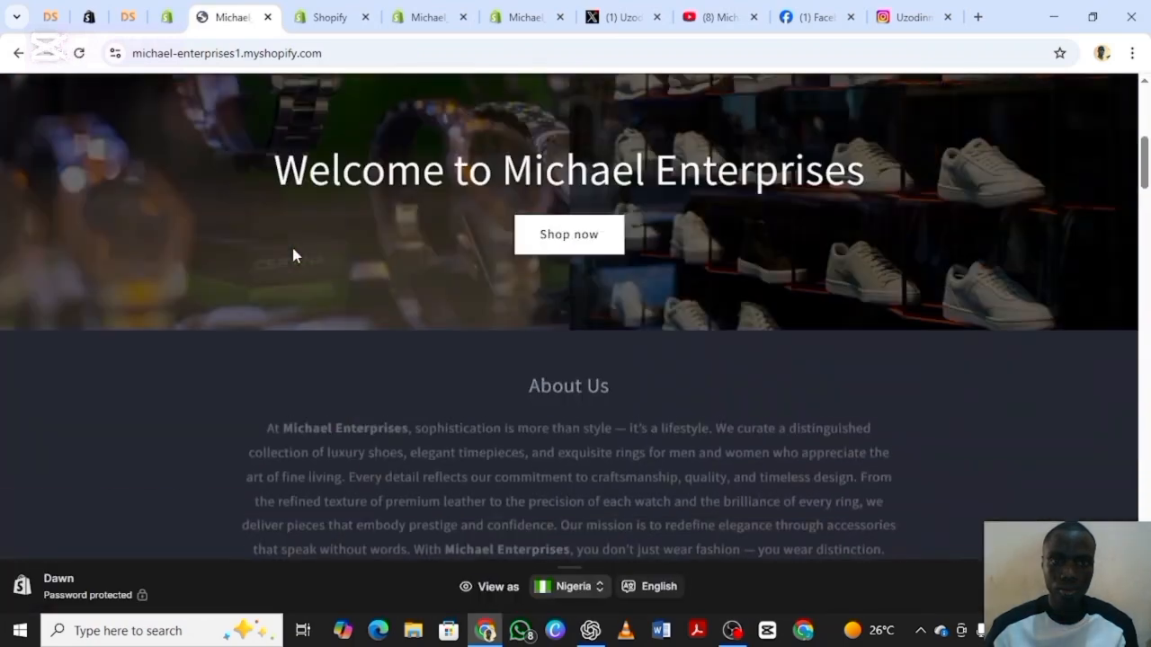
pyautogui.scroll(5, 293, 254)
pyautogui.scroll(8, 293, 255)
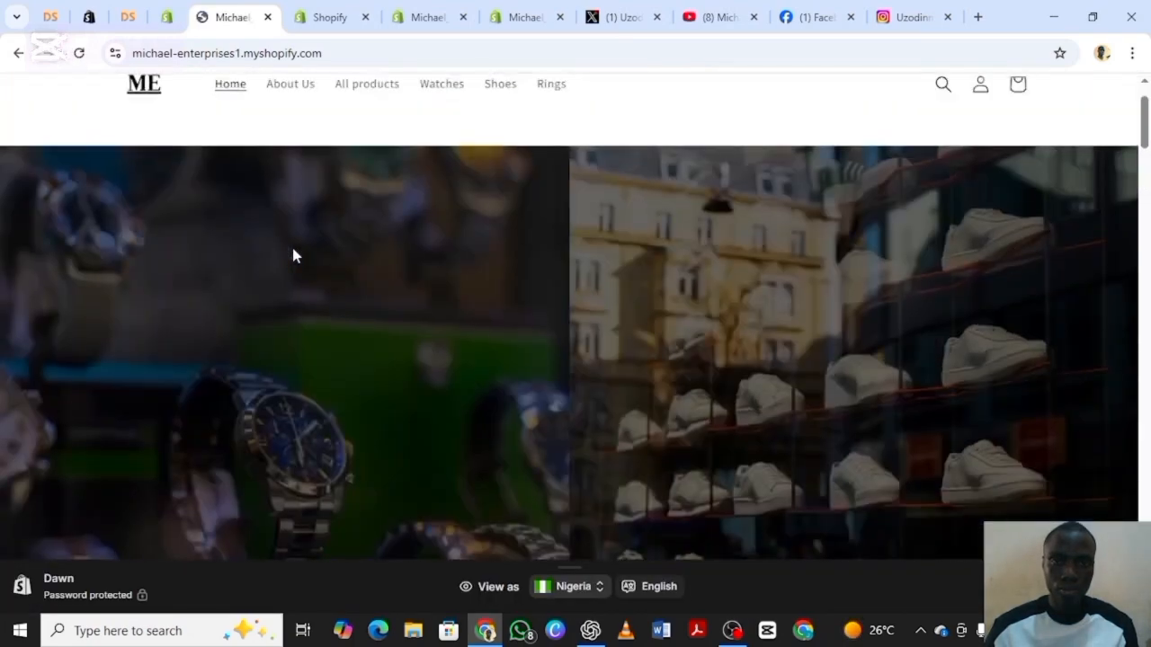
pyautogui.scroll(-9, 267, 237)
pyautogui.scroll(-15, 264, 274)
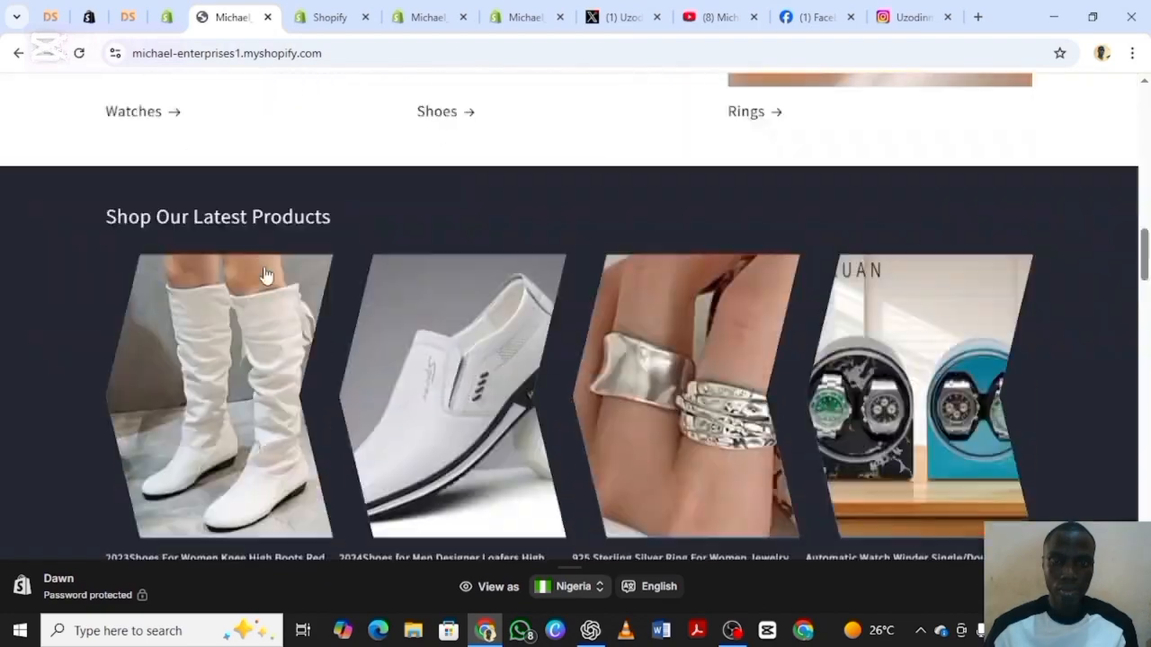
pyautogui.scroll(-12, 266, 277)
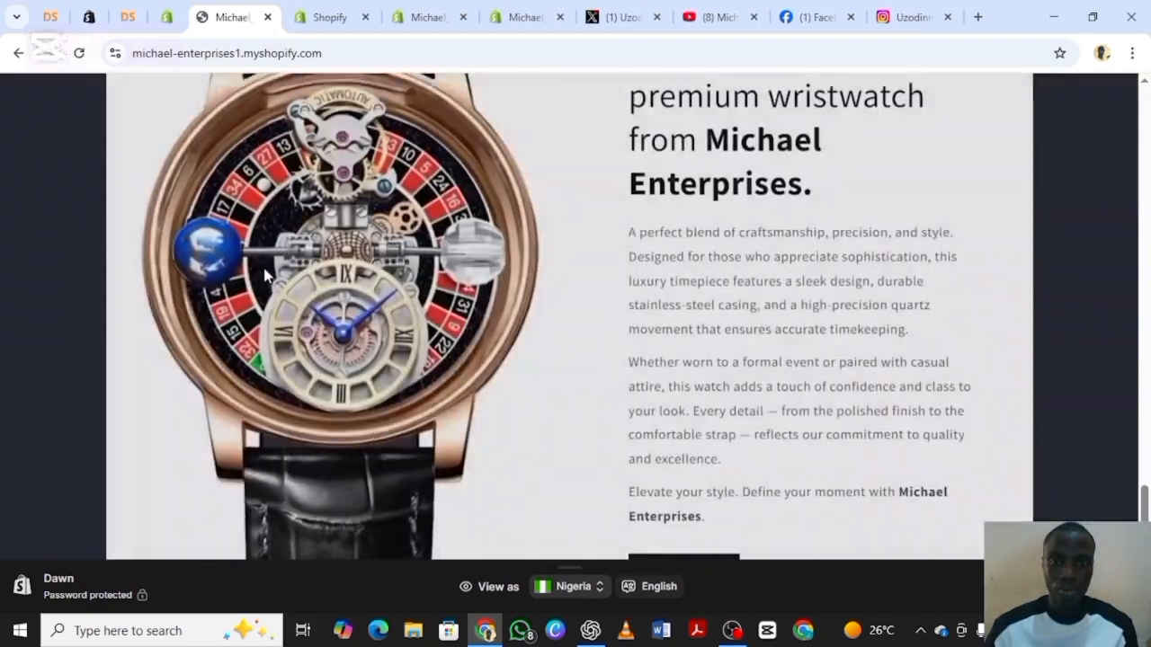